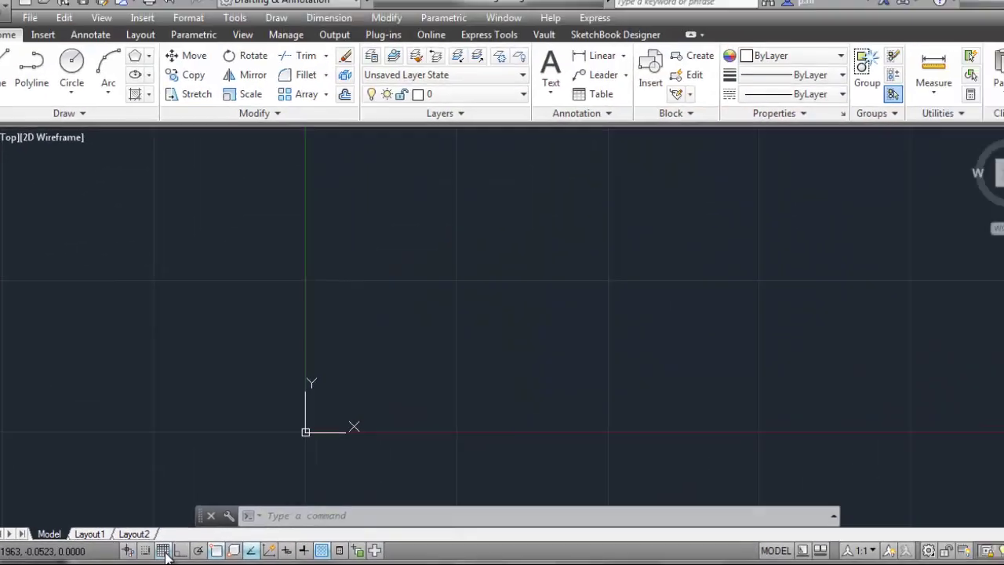
Step: Examine the snap and grid drafting settings, toggling the grid display off and back on
{"action": "left_click", "coordinate": [157, 552]}
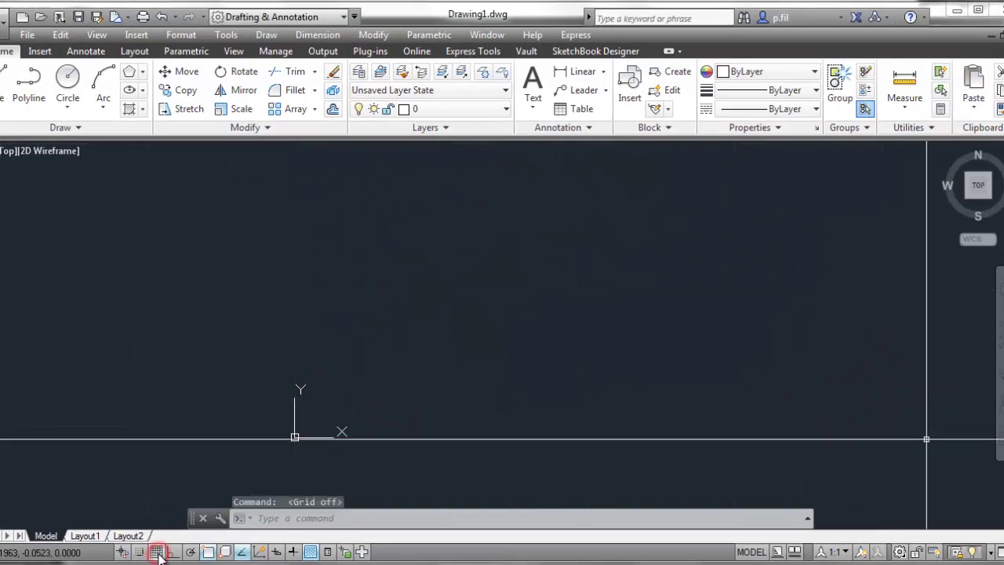
{"action": "right_click", "coordinate": [157, 553]}
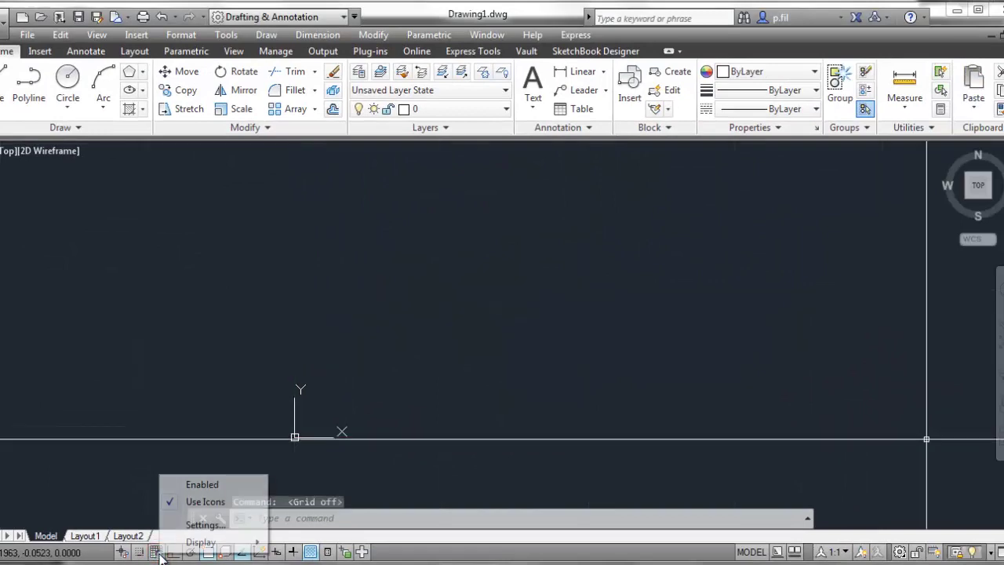
{"action": "left_click", "coordinate": [189, 525]}
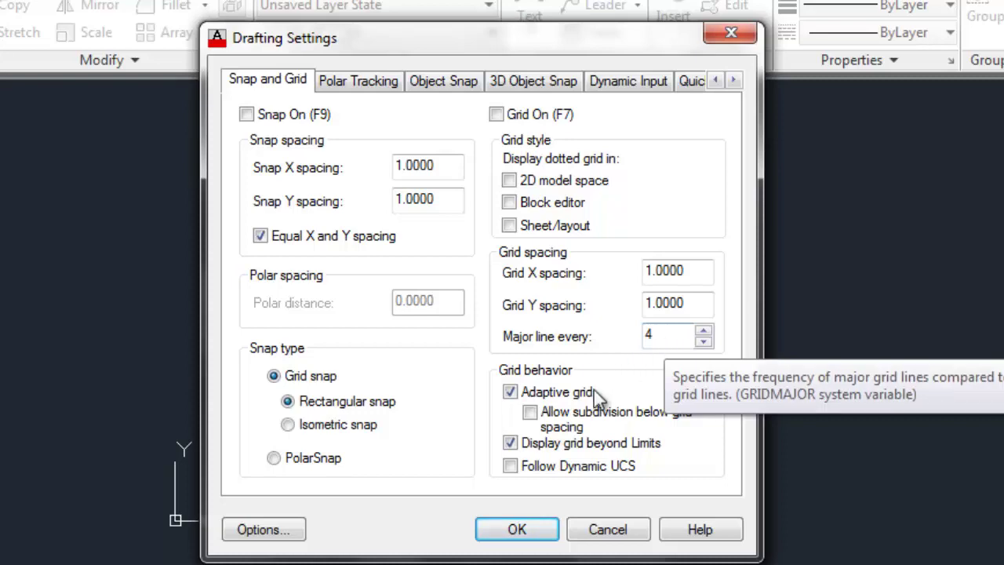
{"action": "left_click", "coordinate": [517, 530]}
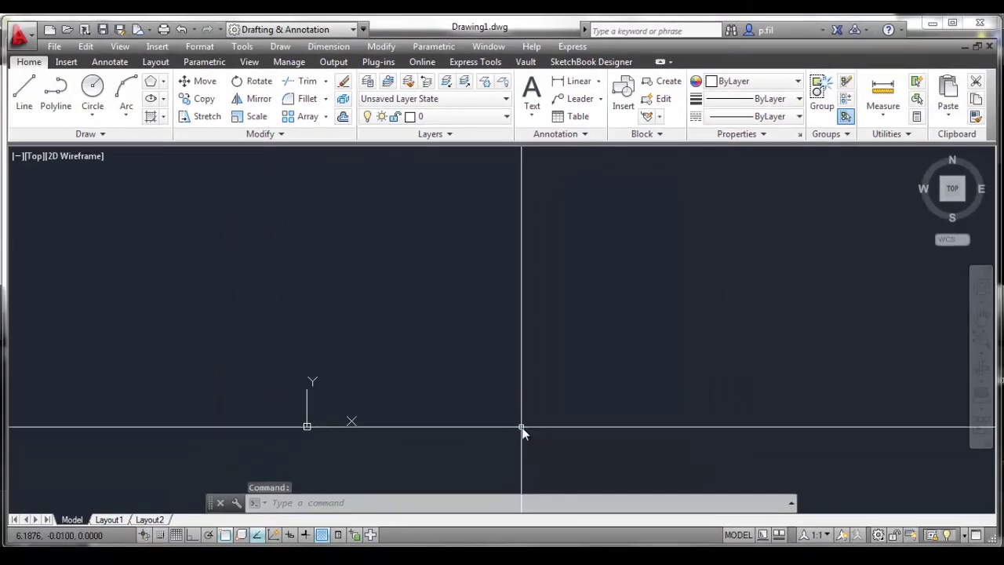
{"action": "left_click", "coordinate": [175, 535]}
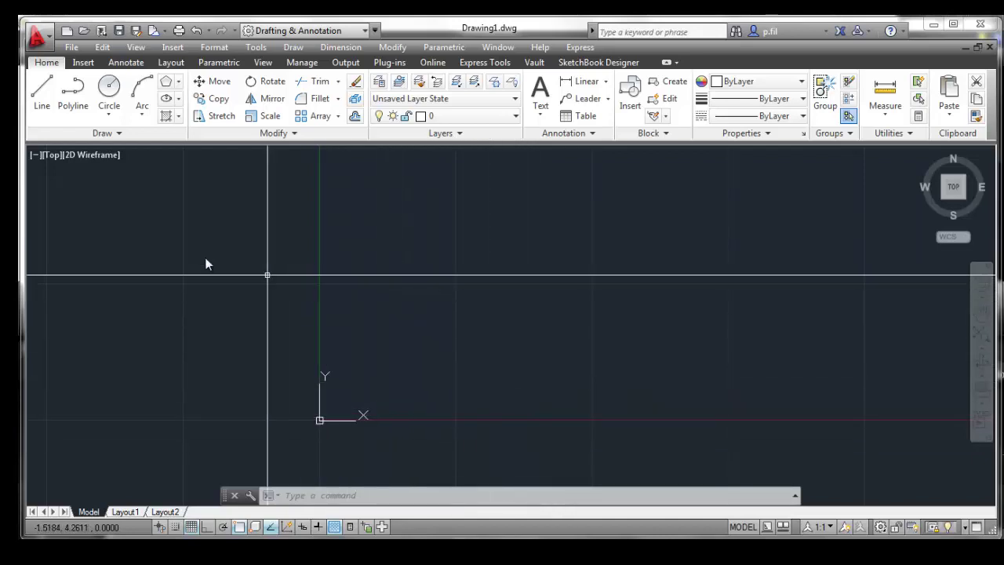
Step: Draw two connected lines by absolute coordinates from 0,2 to 2,4 to 5,4
{"action": "left_click", "coordinate": [41, 92]}
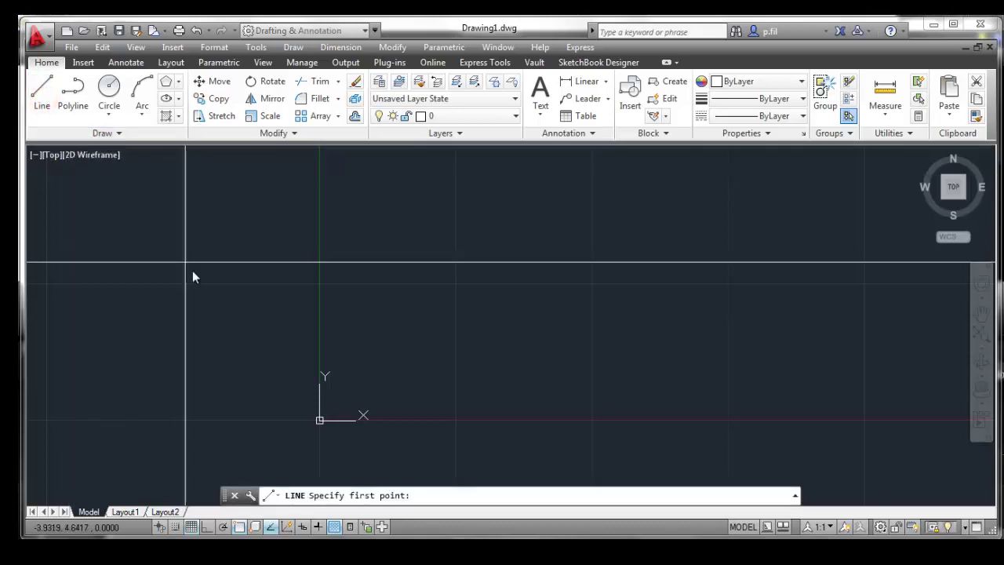
{"action": "left_click", "coordinate": [43, 108]}
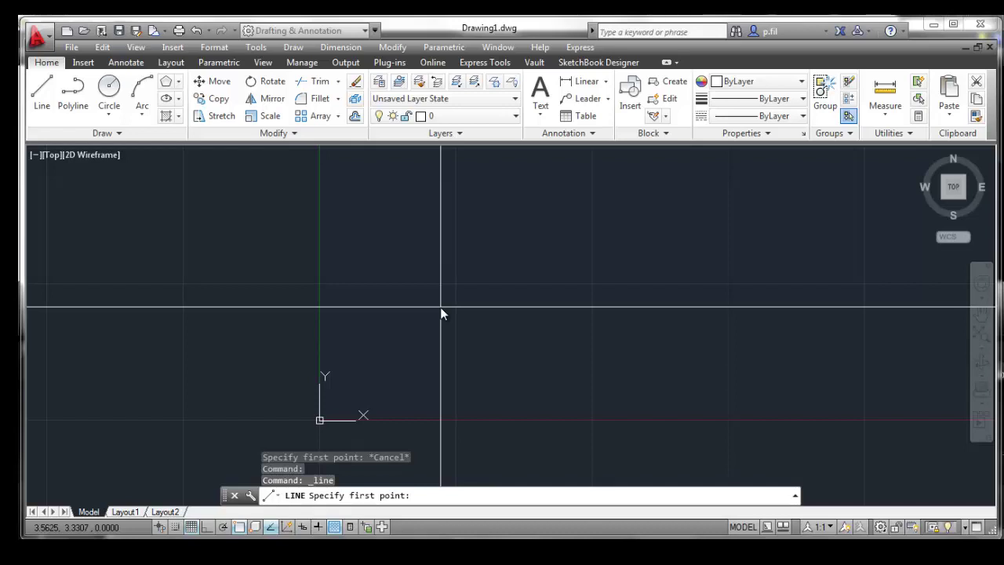
{"action": "type", "text": "0,2"}
{"action": "key", "text": "Return"}
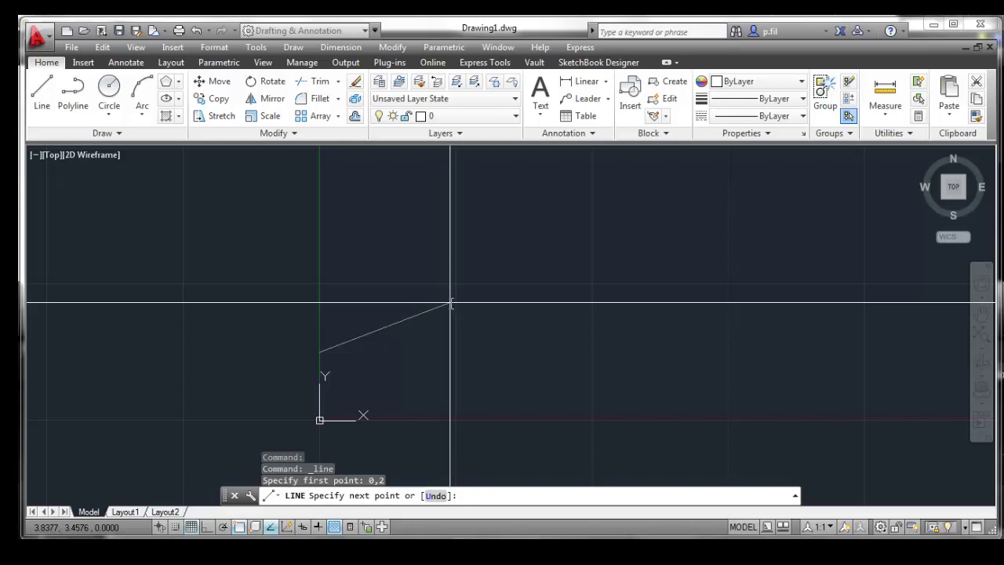
{"action": "type", "text": "2,4"}
{"action": "key", "text": "Return"}
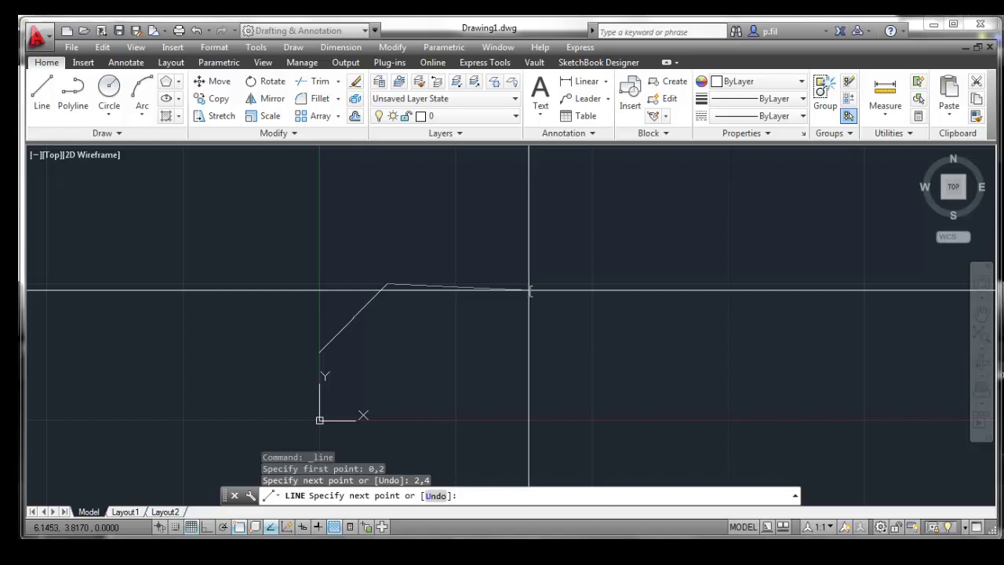
{"action": "type", "text": "5"}
{"action": "type", "text": ",4"}
{"action": "key", "text": "Return"}
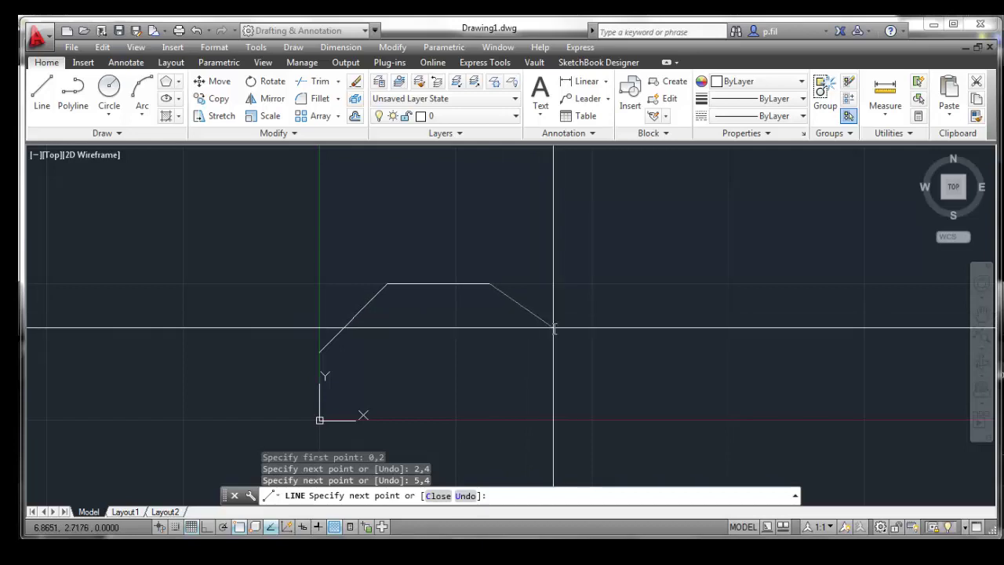
{"action": "key", "text": "Escape"}
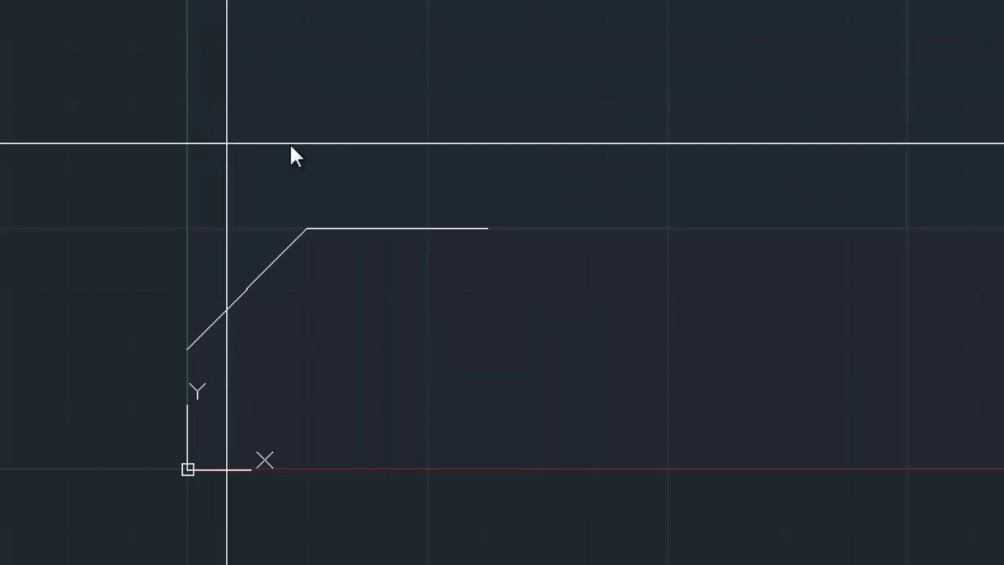
Step: Draw connected lines from the horizontal line's open end to relative point @1,1, continuing freehand through eight points that zigzag right and return below
{"action": "left_click", "coordinate": [487, 228]}
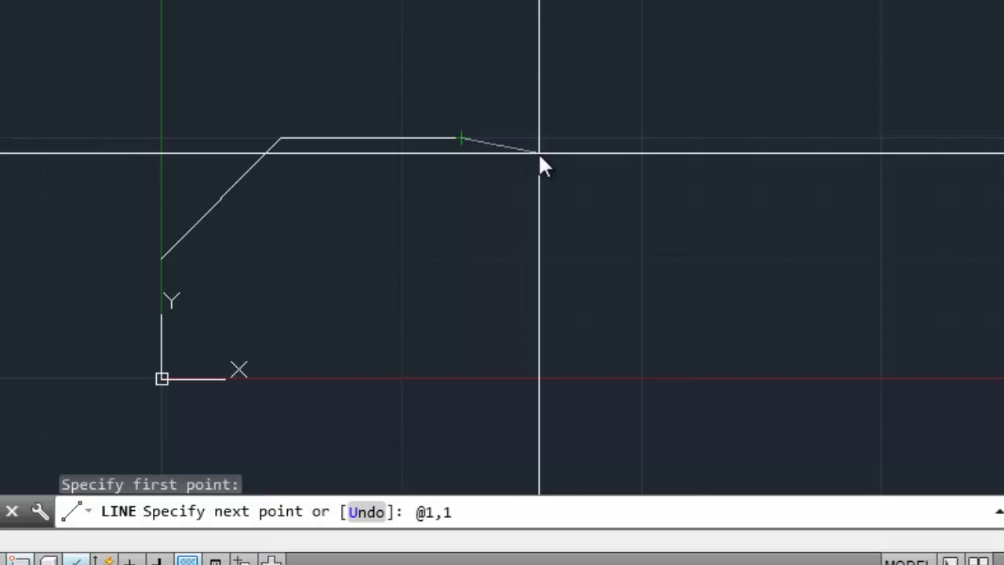
{"action": "key", "text": "Return"}
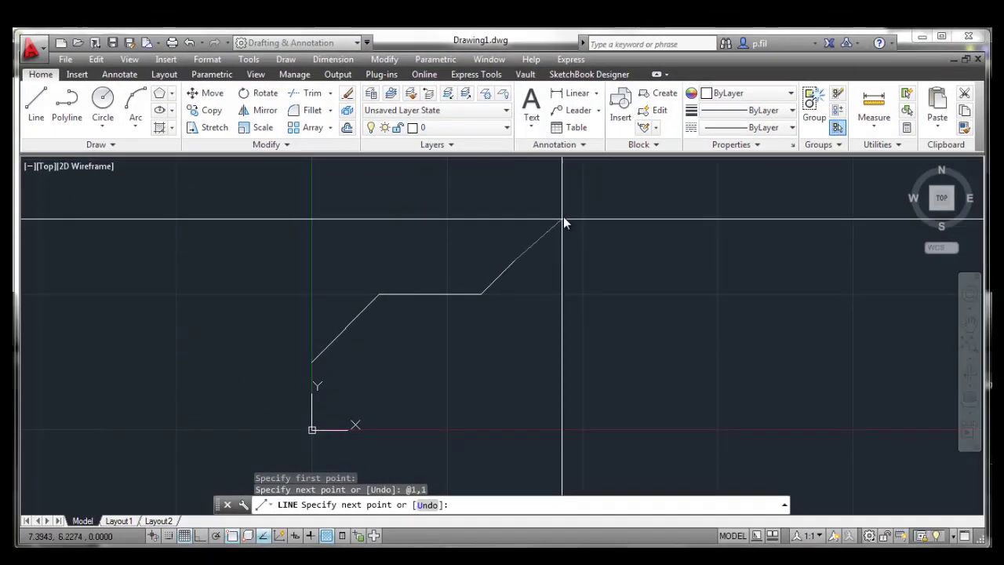
{"action": "left_click", "coordinate": [565, 212]}
{"action": "left_click", "coordinate": [596, 294]}
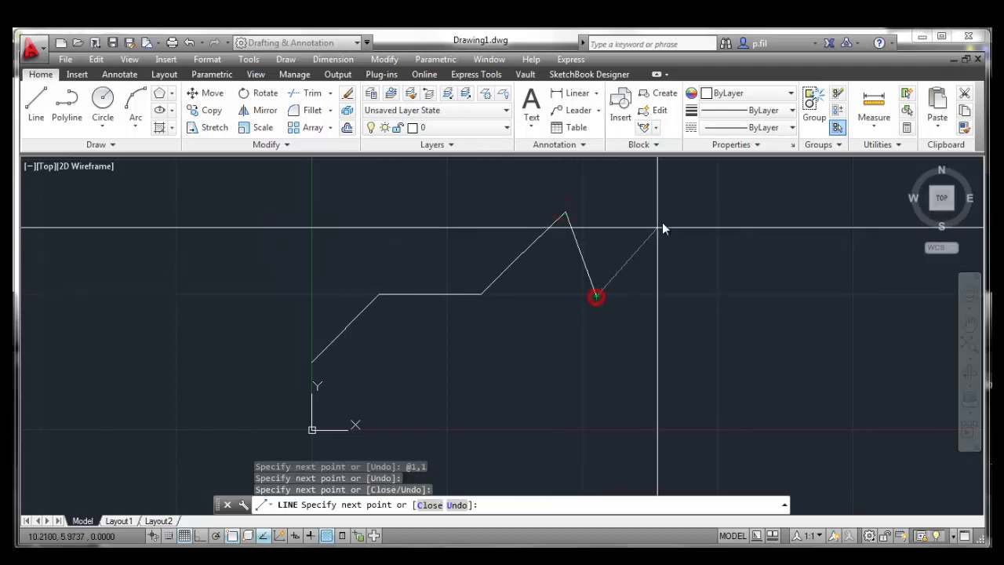
{"action": "left_click", "coordinate": [665, 221]}
{"action": "left_click", "coordinate": [755, 299]}
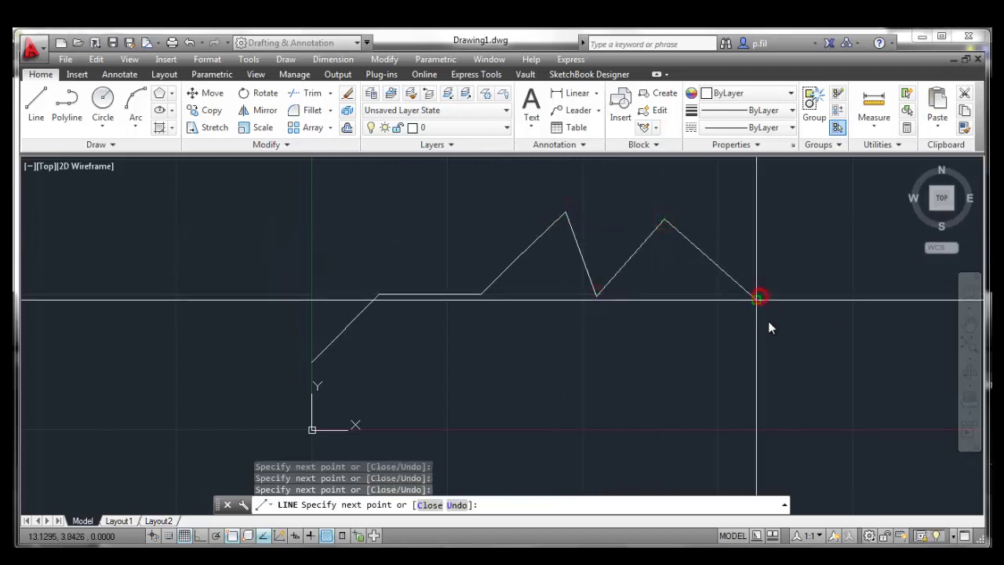
{"action": "left_click", "coordinate": [889, 300]}
{"action": "left_click", "coordinate": [889, 380]}
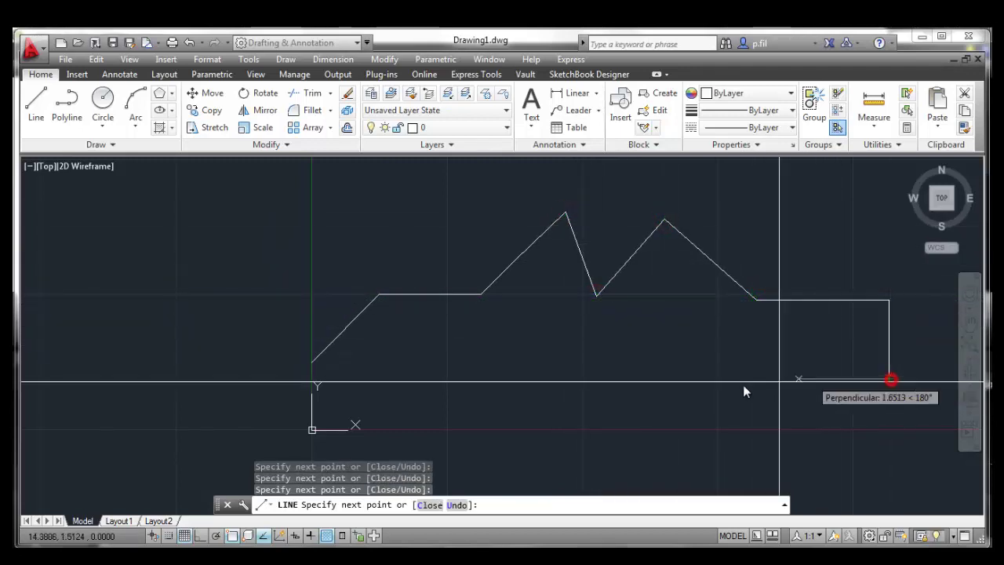
{"action": "left_click", "coordinate": [653, 389]}
{"action": "left_click", "coordinate": [487, 370]}
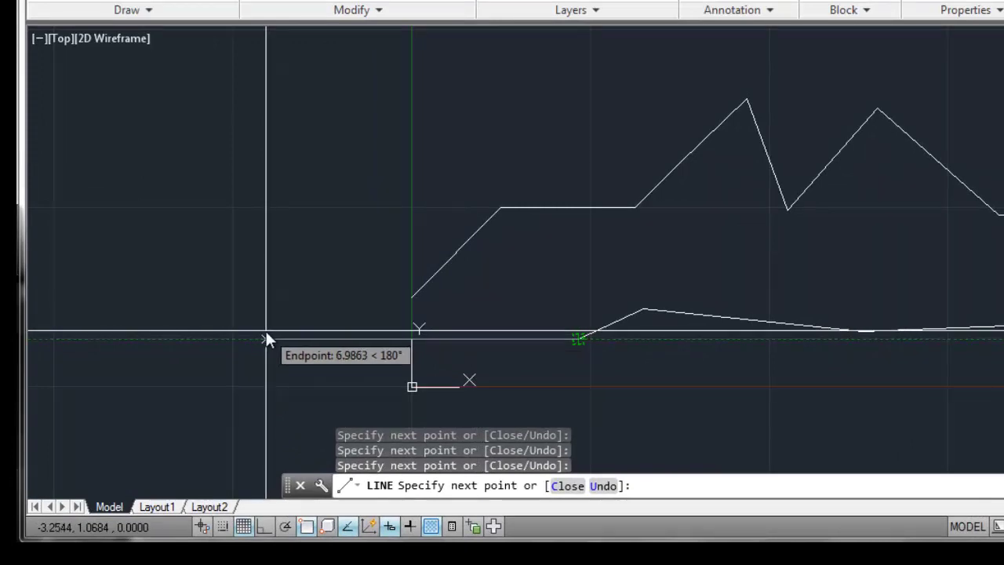
Step: Extend the line chain by direct distance with a 5-unit segment to the left and a 4-unit segment straight up
{"action": "type", "text": "5"}
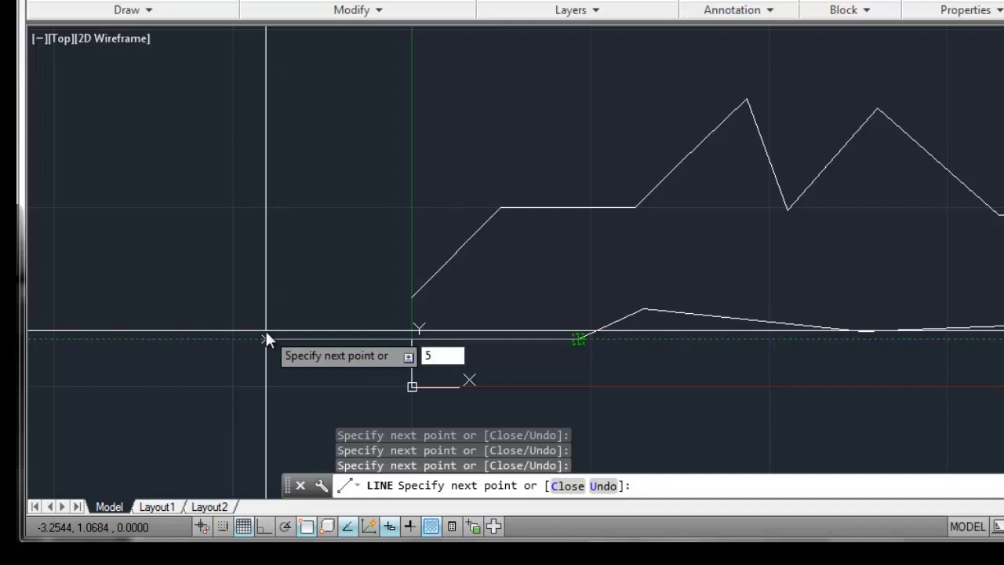
{"action": "key", "text": "Return"}
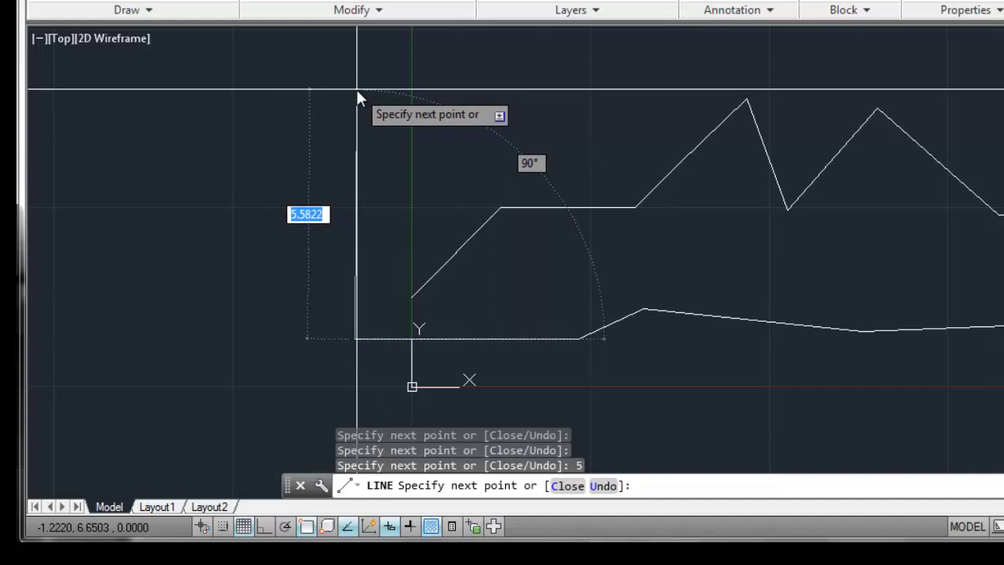
{"action": "type", "text": "4"}
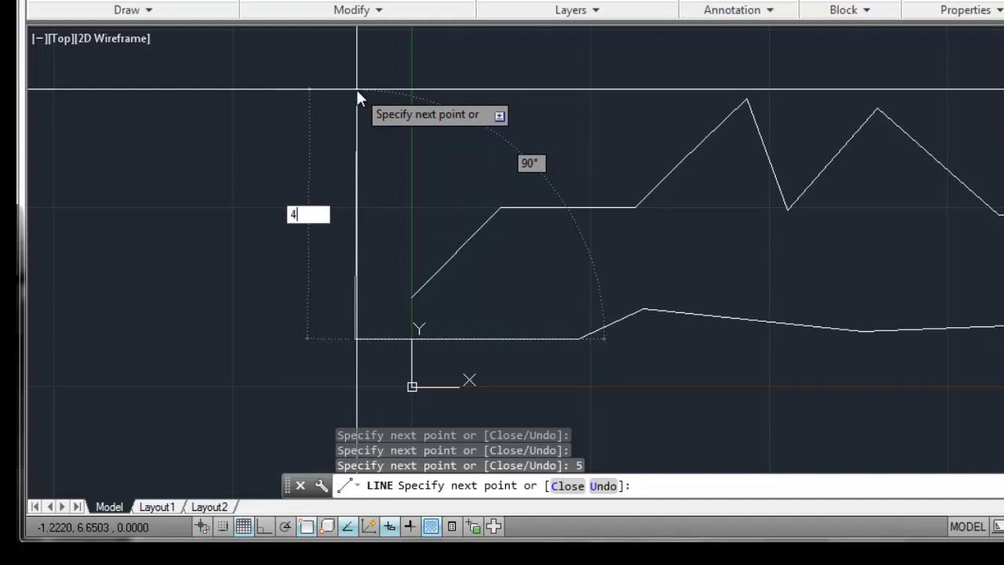
{"action": "key", "text": "Return"}
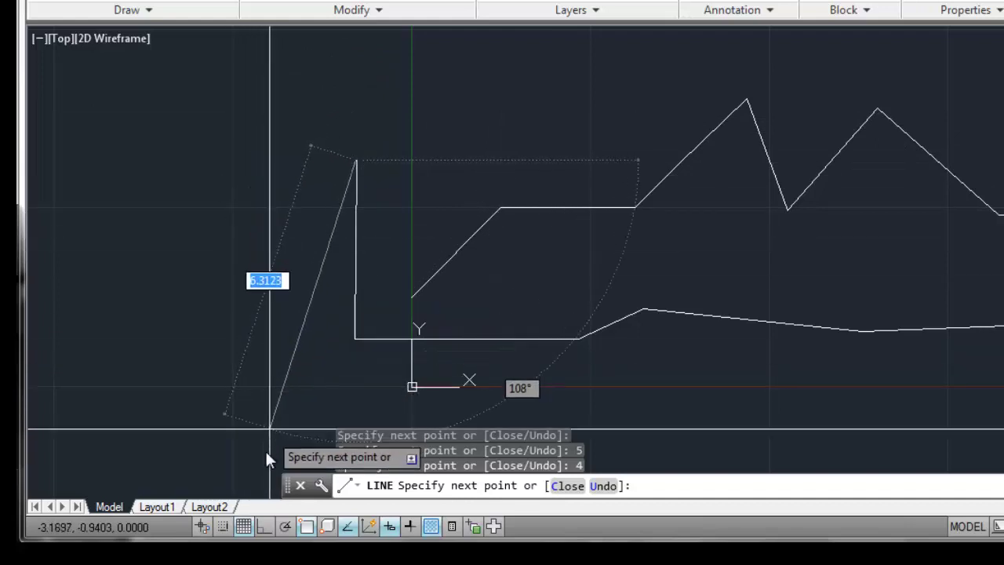
Step: With Ortho on, add segments 3 units left, 2 units up and 5 units right, and close the line chain to its start
{"action": "left_click", "coordinate": [264, 526]}
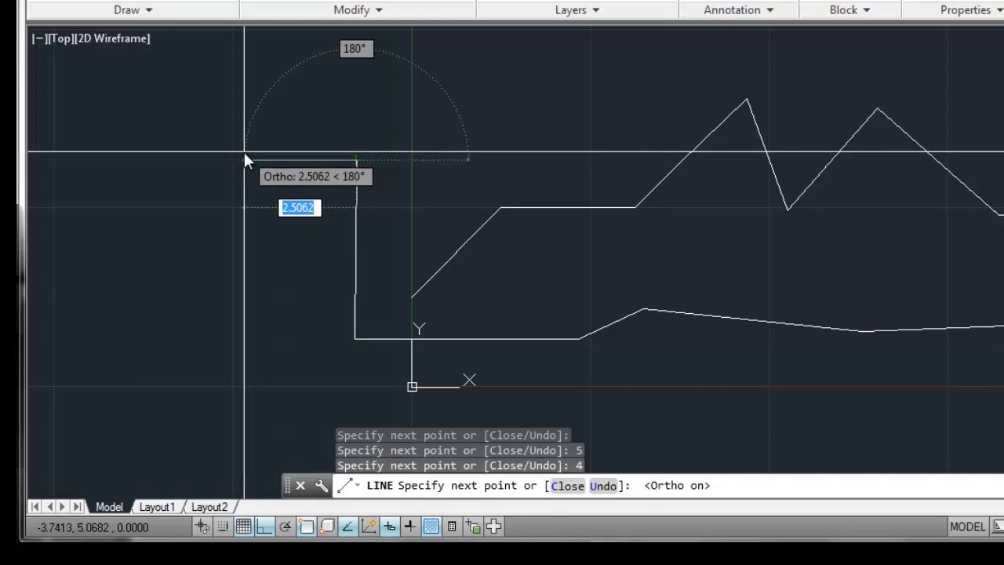
{"action": "type", "text": "3"}
{"action": "key", "text": "Return"}
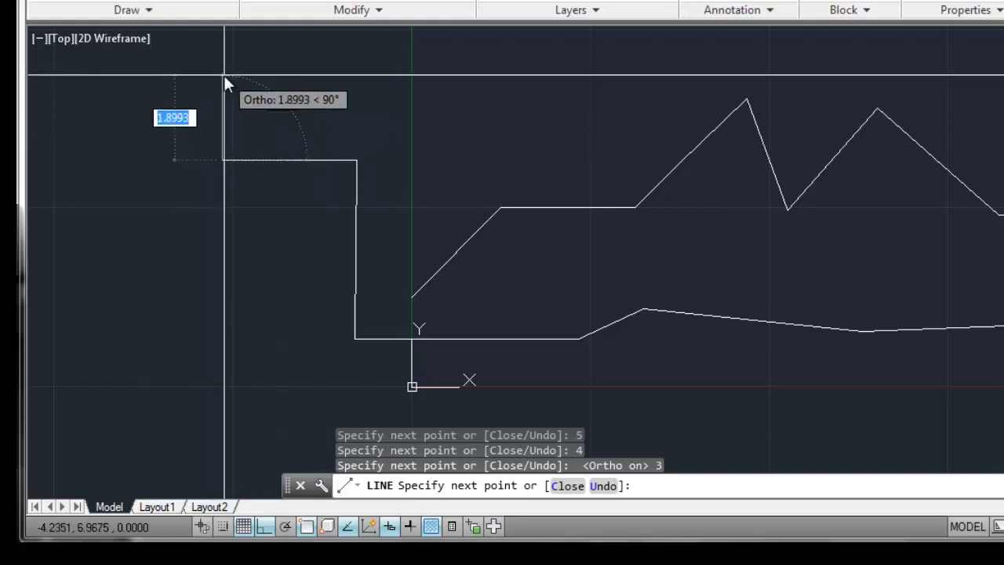
{"action": "type", "text": "2"}
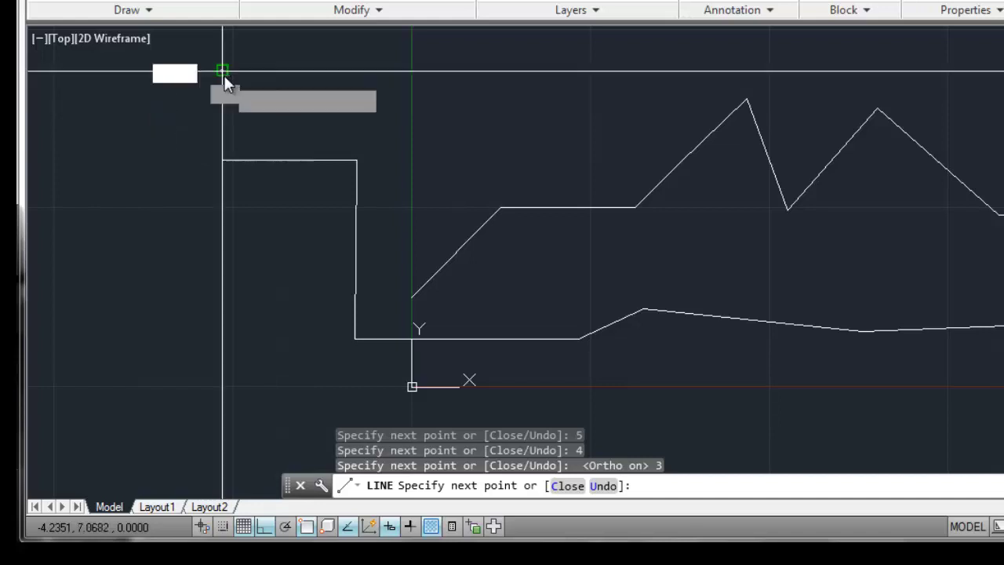
{"action": "key", "text": "Return"}
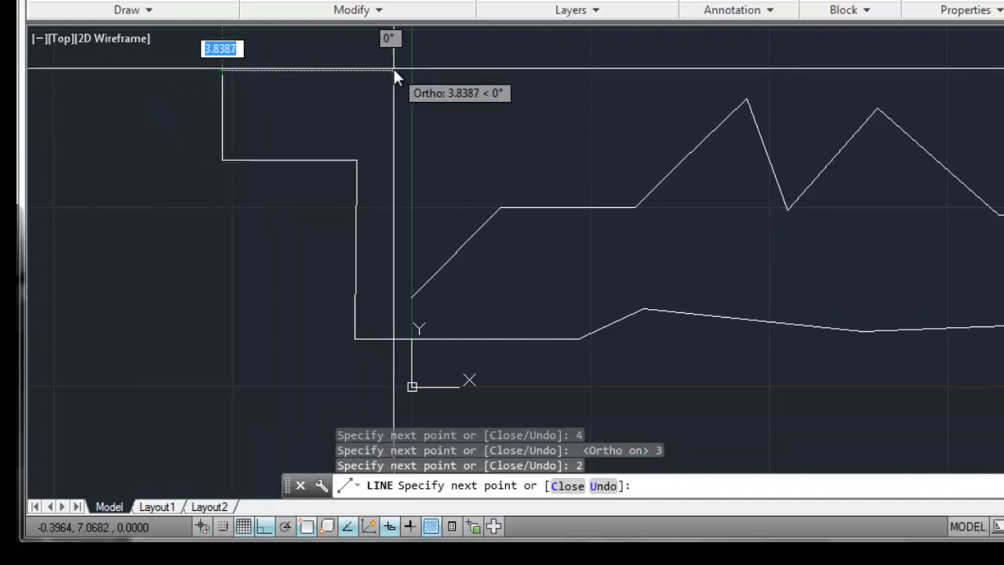
{"action": "type", "text": "5"}
{"action": "key", "text": "Return"}
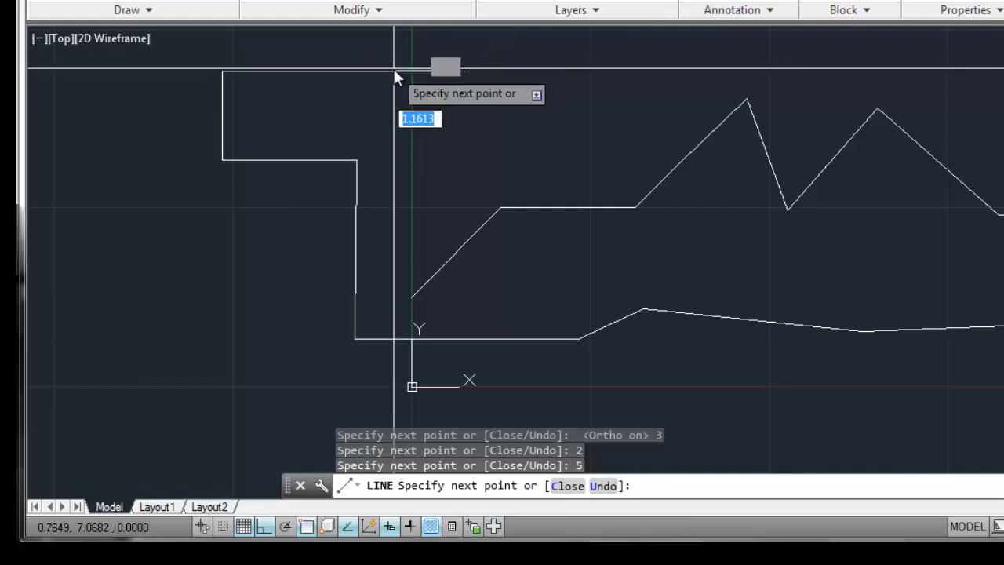
{"action": "right_click", "coordinate": [454, 127]}
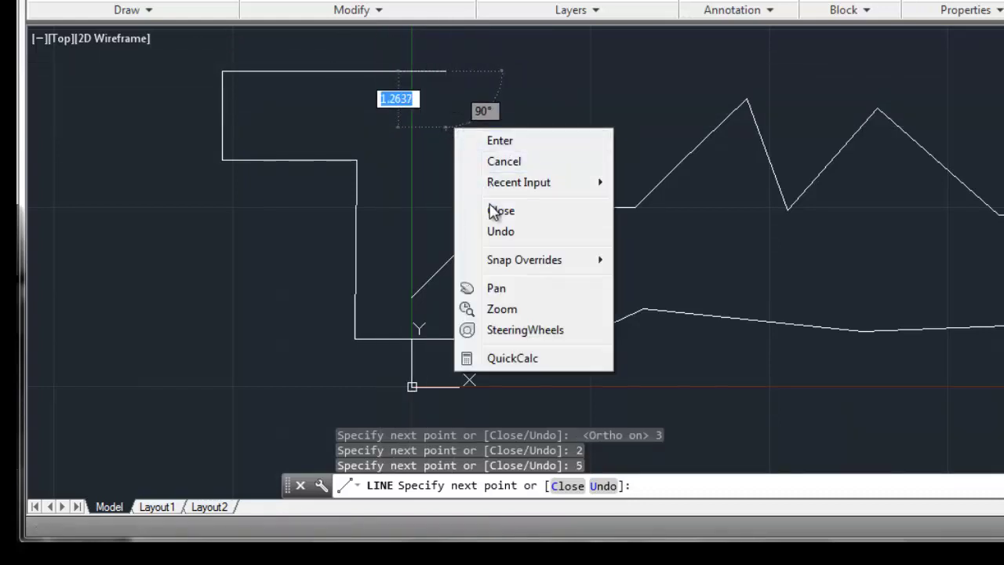
{"action": "left_click", "coordinate": [493, 212]}
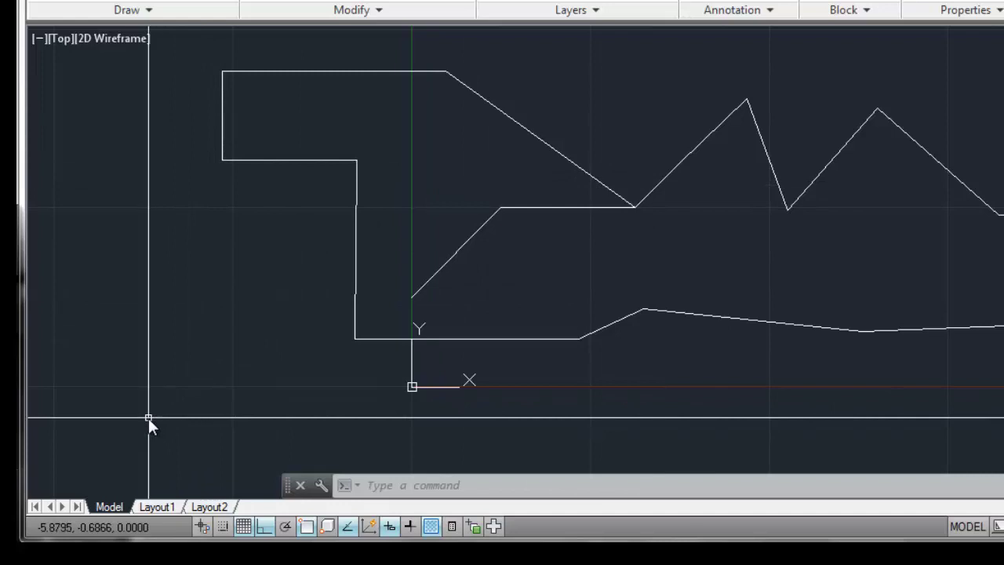
Step: Erase all the drawn lines, including the separate vertical segment at the far right
{"action": "left_click", "coordinate": [1002, 61]}
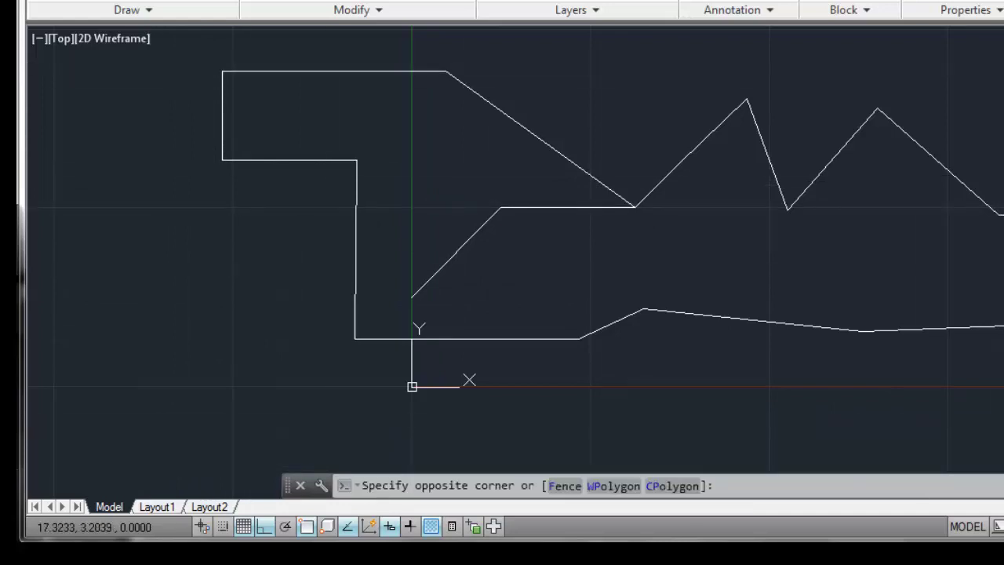
{"action": "left_click", "coordinate": [136, 374]}
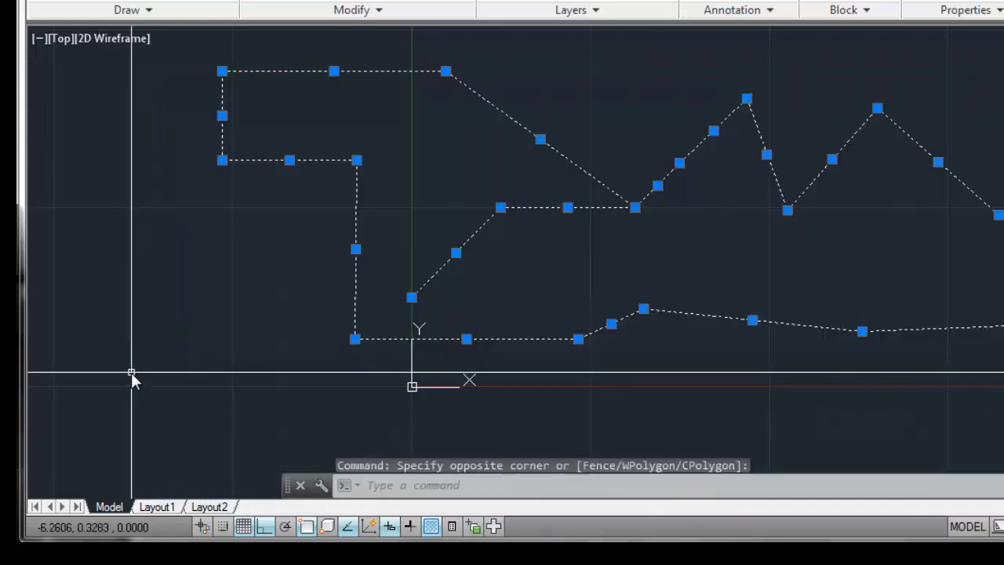
{"action": "key", "text": "Delete"}
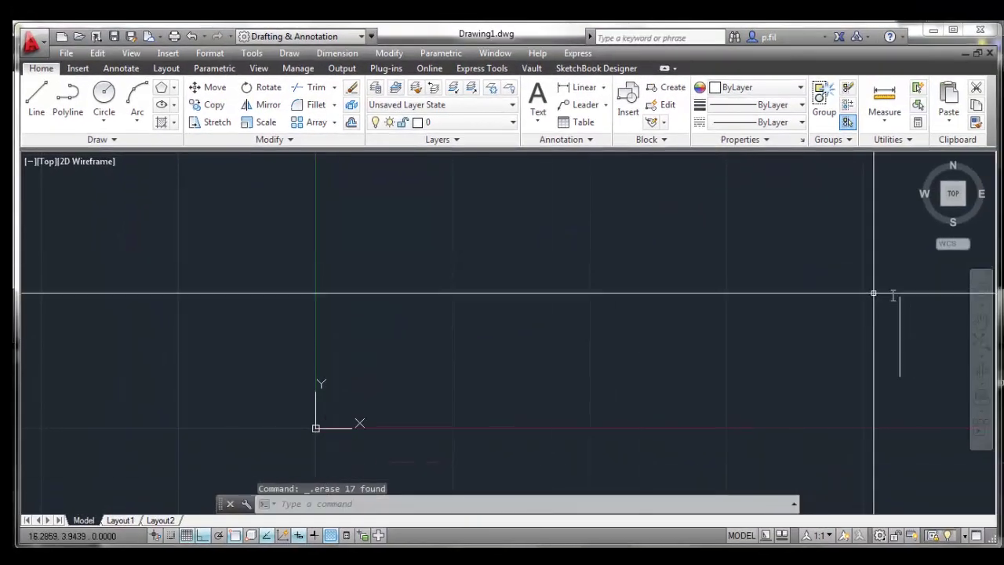
{"action": "left_click", "coordinate": [923, 291]}
{"action": "left_click", "coordinate": [858, 403]}
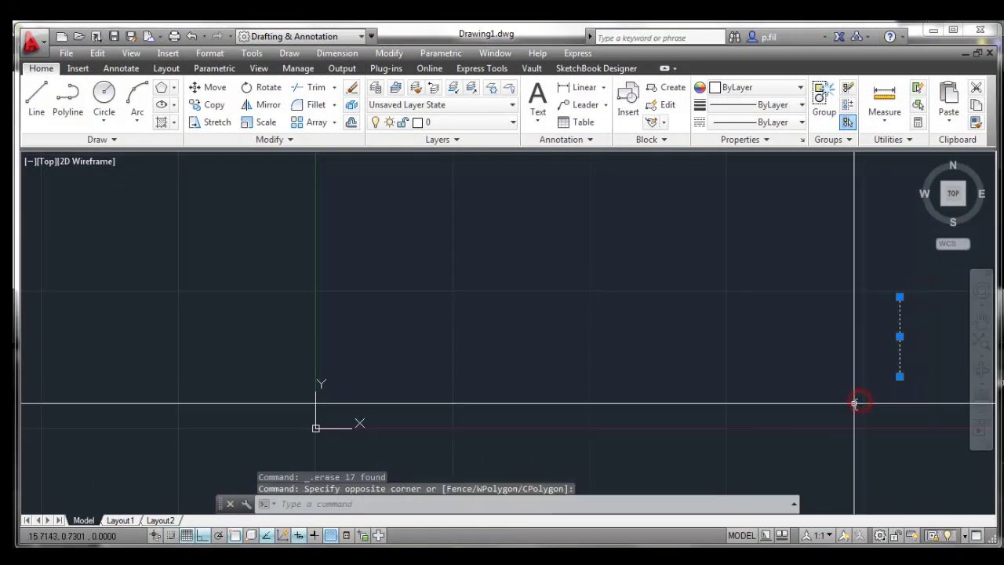
{"action": "key", "text": "Delete"}
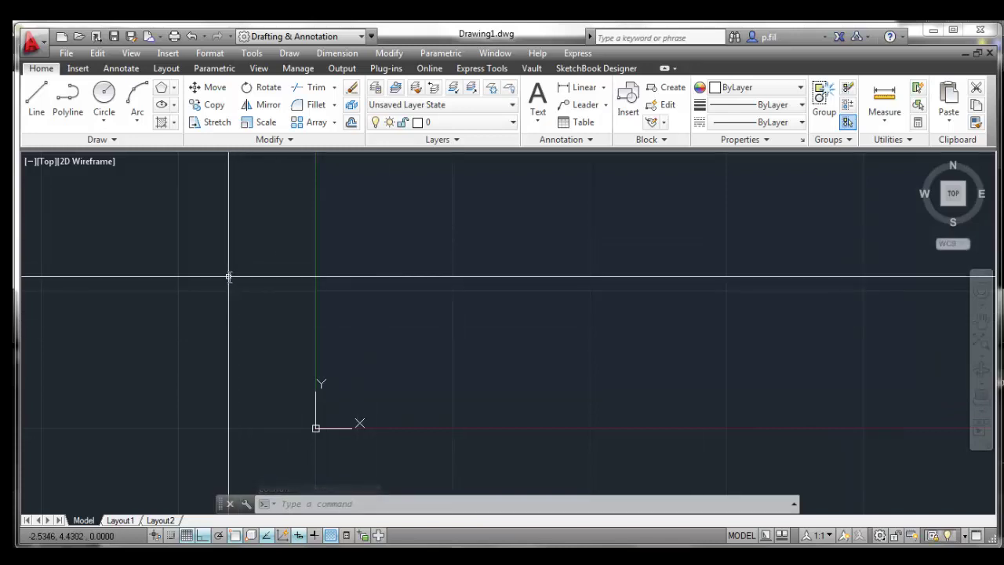
Step: With Ortho off, draw a four-segment zigzag of separate lines from about -4,4.4 to about 5.5,4.8
{"action": "left_click", "coordinate": [37, 113]}
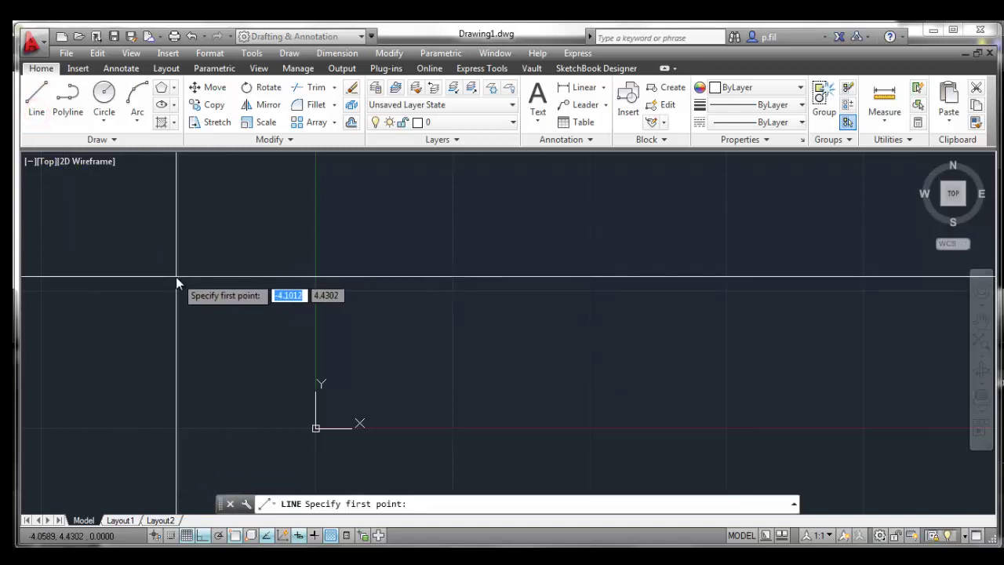
{"action": "left_click", "coordinate": [176, 276]}
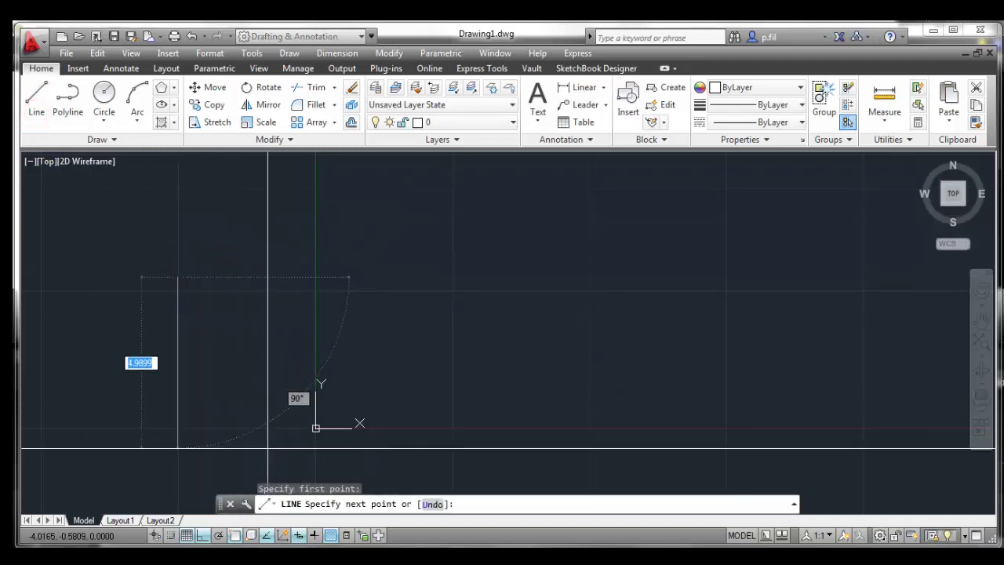
{"action": "left_click", "coordinate": [202, 534]}
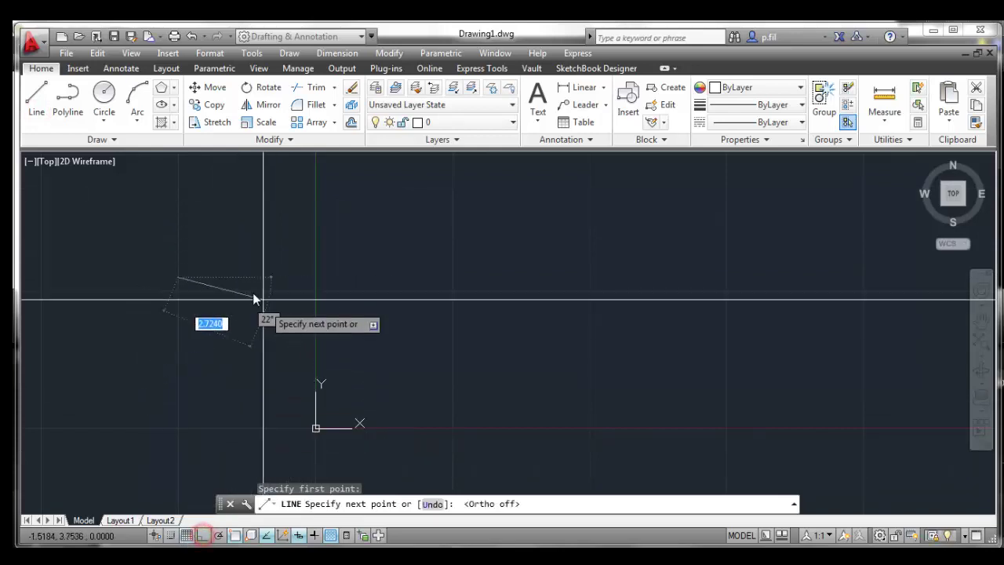
{"action": "left_click", "coordinate": [262, 202]}
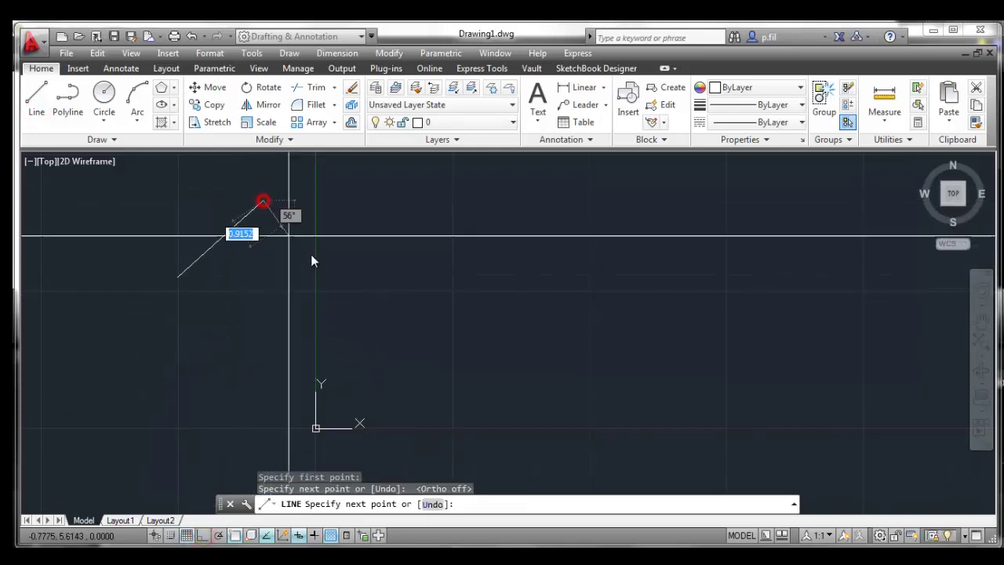
{"action": "left_click", "coordinate": [350, 271]}
{"action": "left_click", "coordinate": [402, 206]}
{"action": "left_click", "coordinate": [504, 265]}
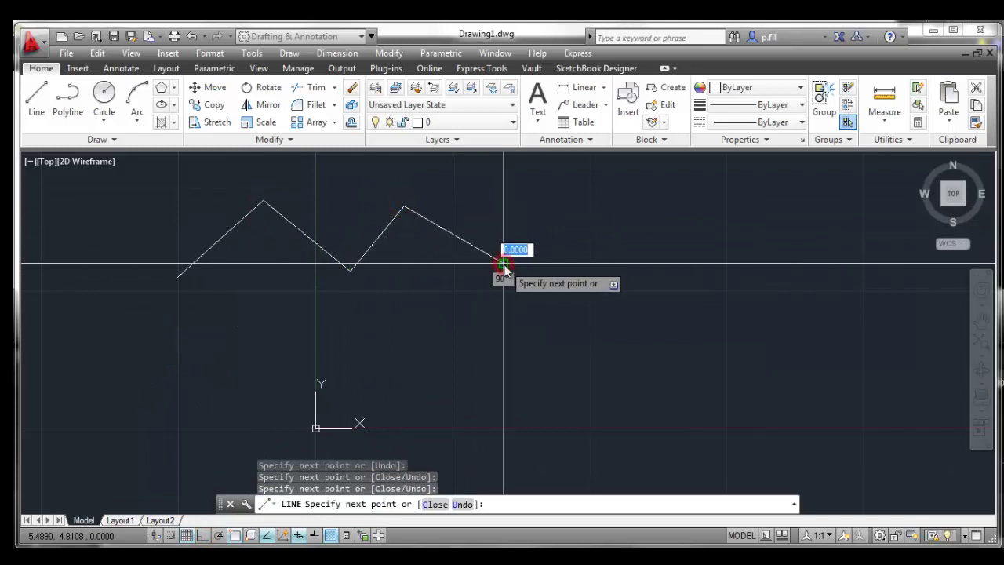
{"action": "key", "text": "Escape"}
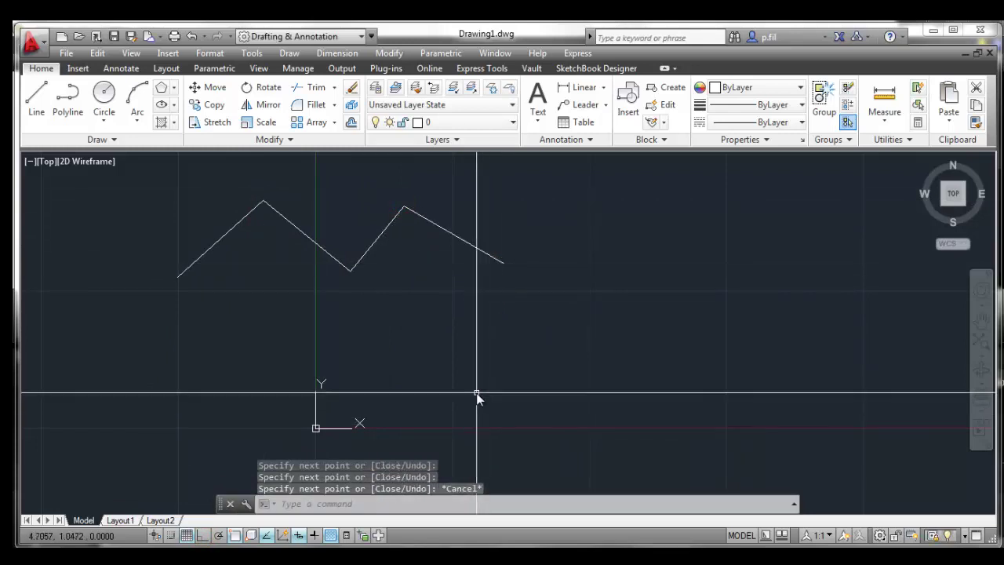
Step: Draw a four-segment zigzag polyline directly below the line zigzag, matching its shape and width
{"action": "left_click", "coordinate": [68, 110]}
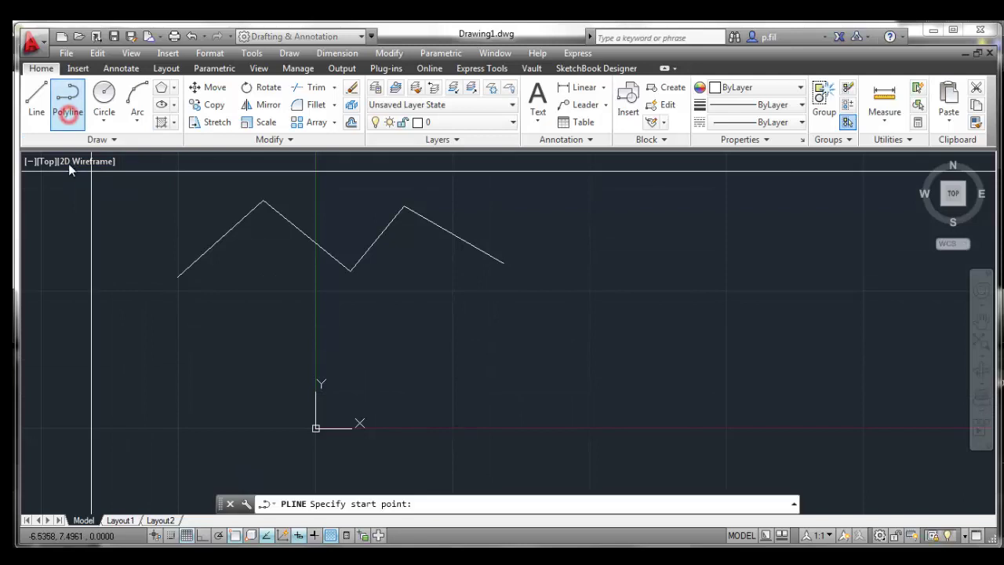
{"action": "left_click", "coordinate": [177, 382]}
{"action": "left_click", "coordinate": [272, 307]}
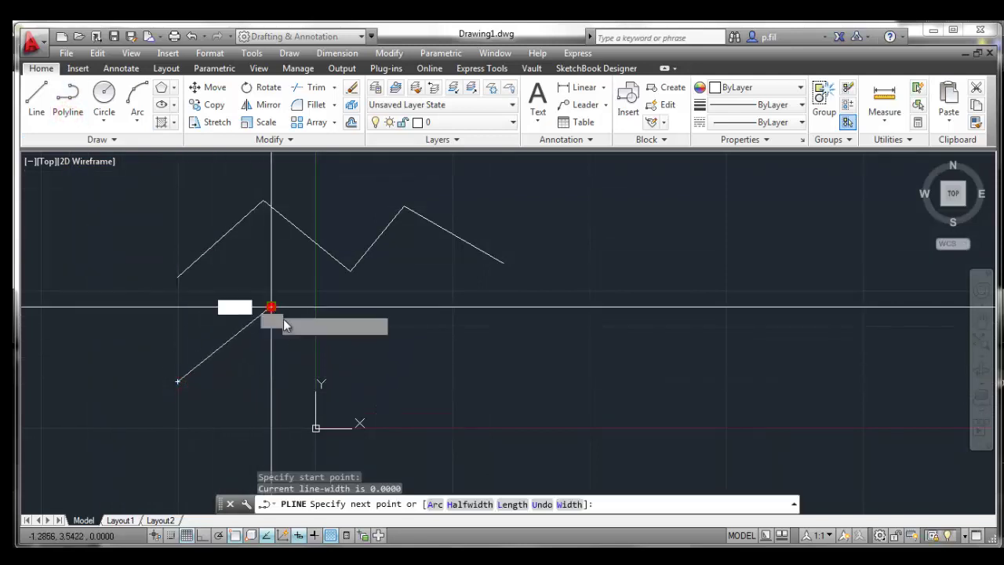
{"action": "left_click", "coordinate": [348, 382]}
{"action": "left_click", "coordinate": [418, 314]}
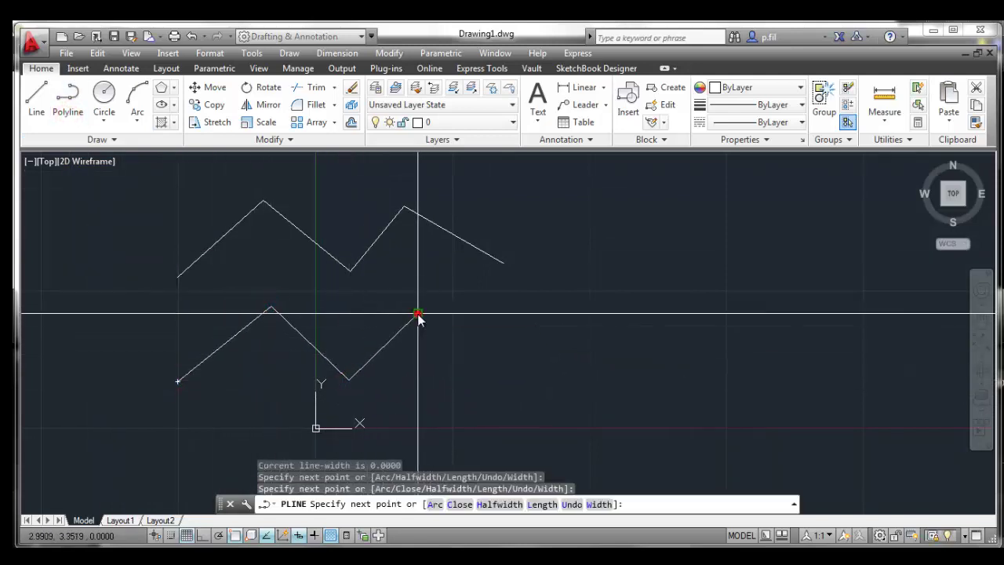
{"action": "left_click", "coordinate": [508, 375]}
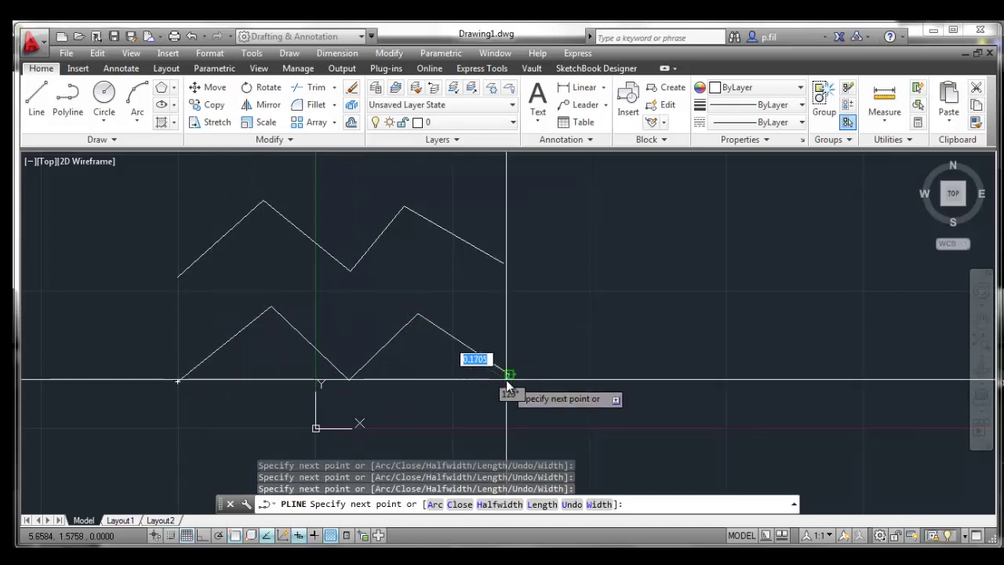
{"action": "key", "text": "Escape"}
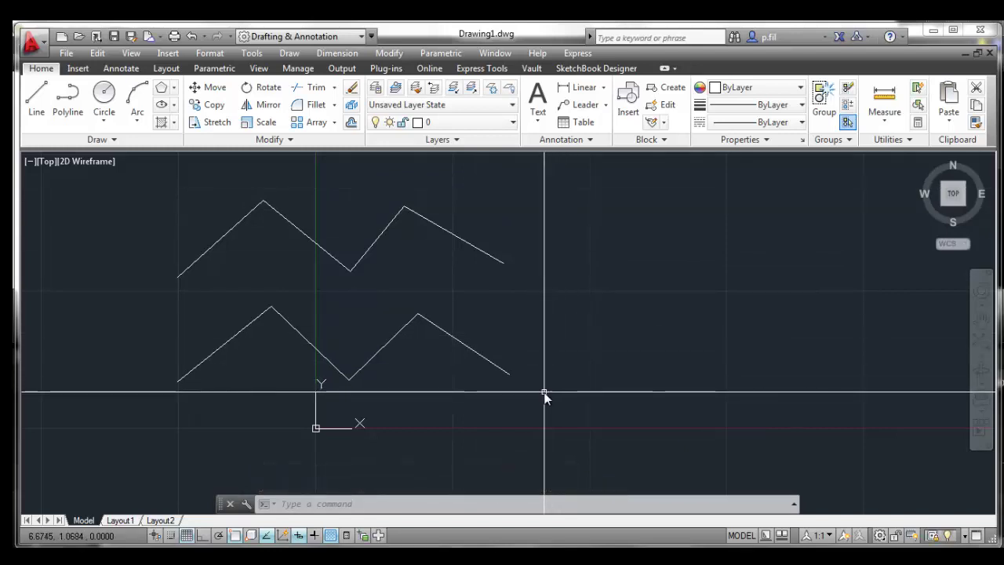
Step: Compare how the upper zigzag's individual line segments and the lower polyline respond to selection, clearing the selection after each check
{"action": "left_click", "coordinate": [460, 236]}
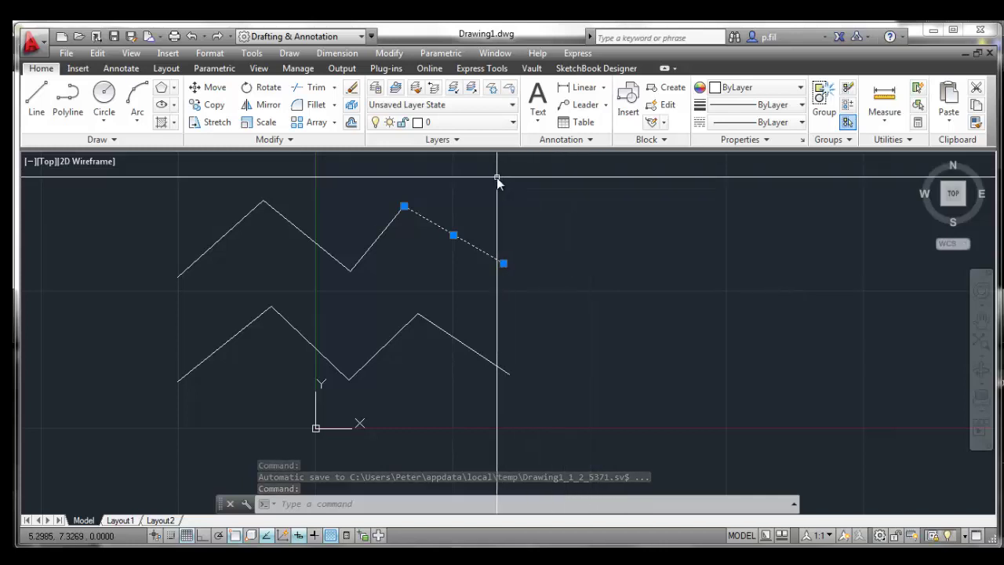
{"action": "left_click", "coordinate": [389, 225]}
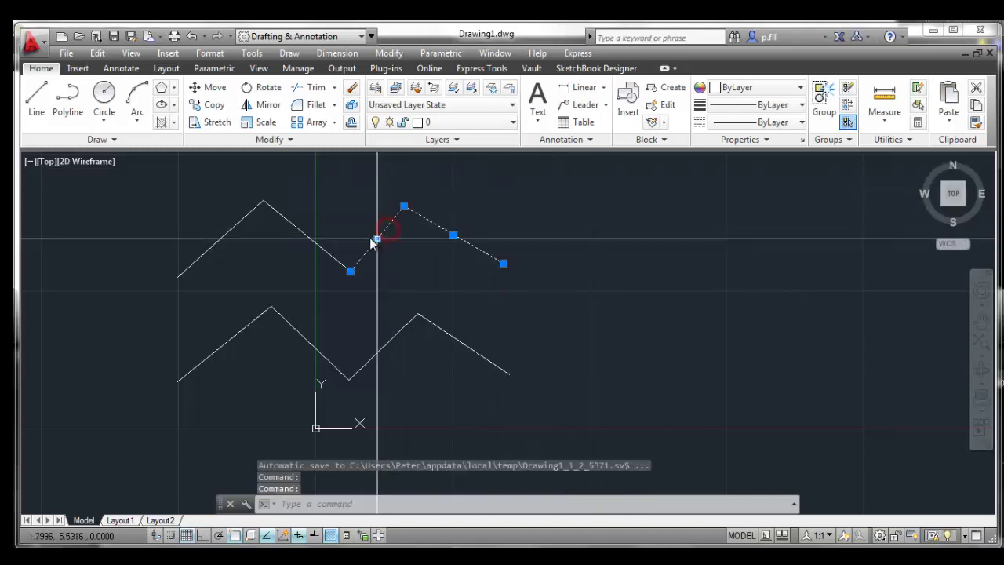
{"action": "left_click", "coordinate": [311, 239]}
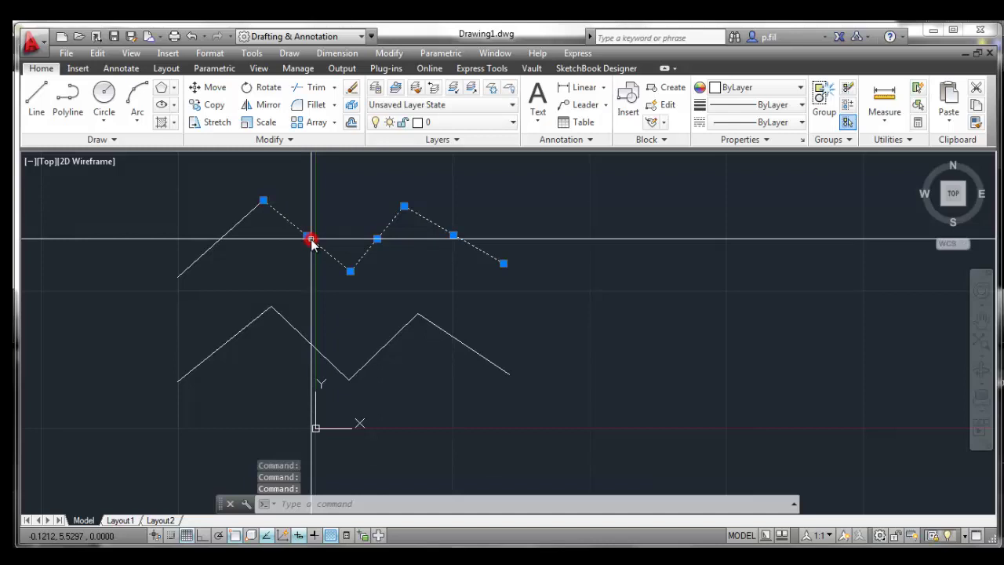
{"action": "left_click", "coordinate": [241, 226]}
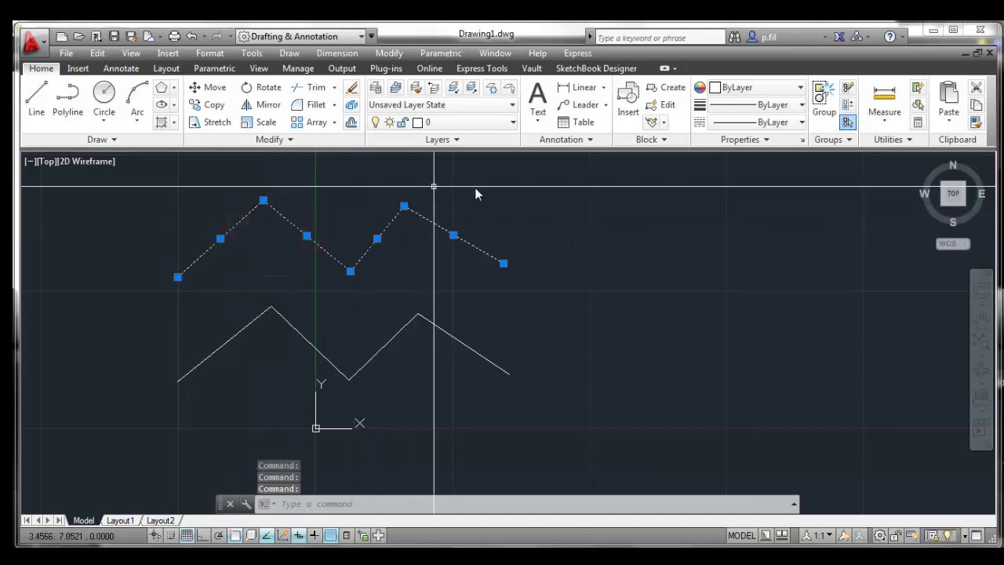
{"action": "key", "text": "Escape"}
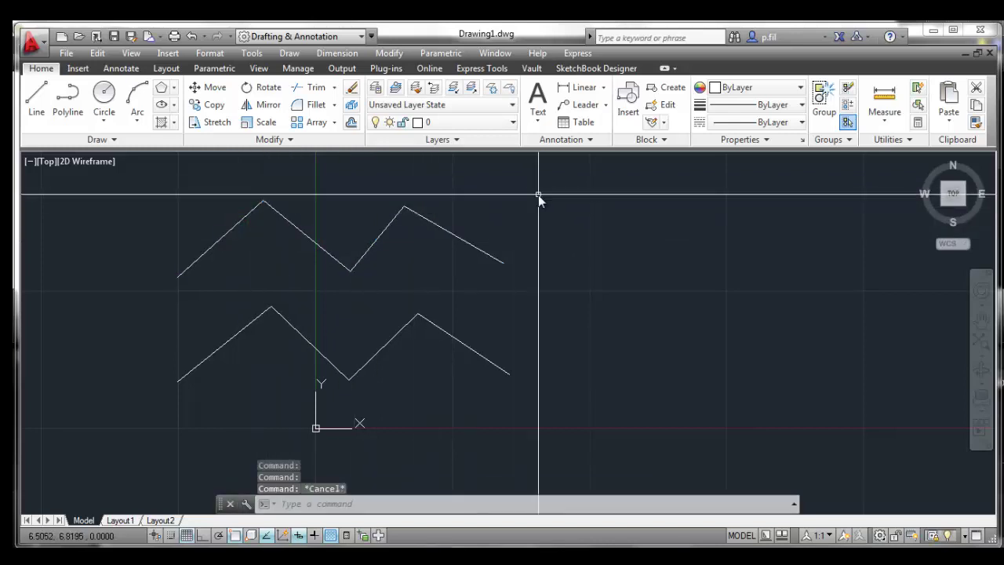
{"action": "left_click", "coordinate": [467, 348]}
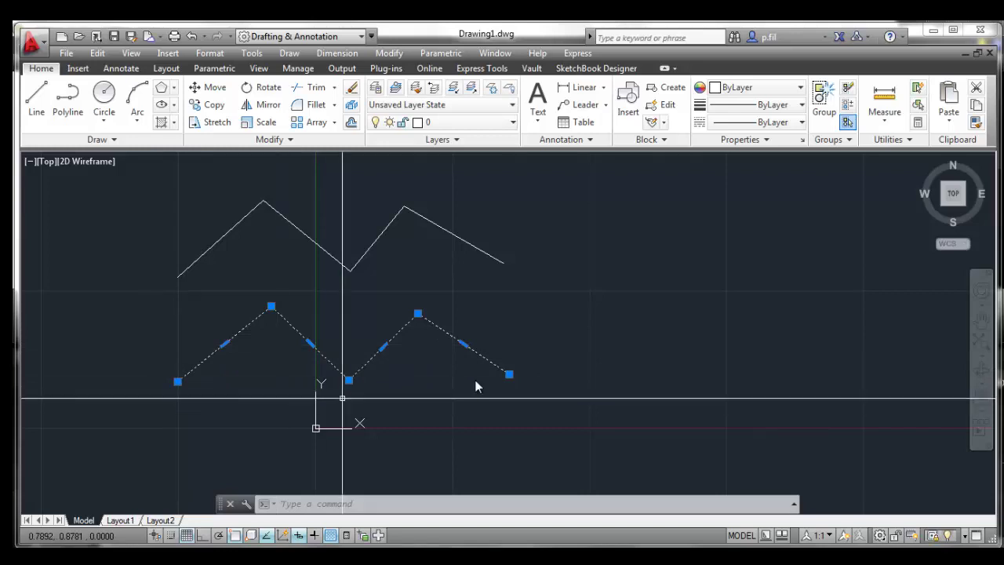
{"action": "key", "text": "Escape"}
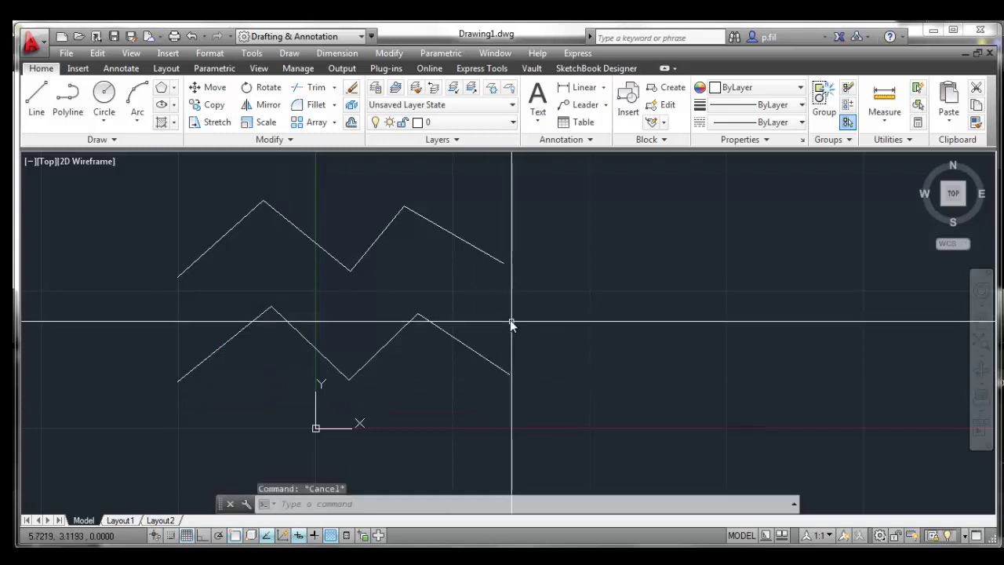
{"action": "left_click", "coordinate": [468, 244]}
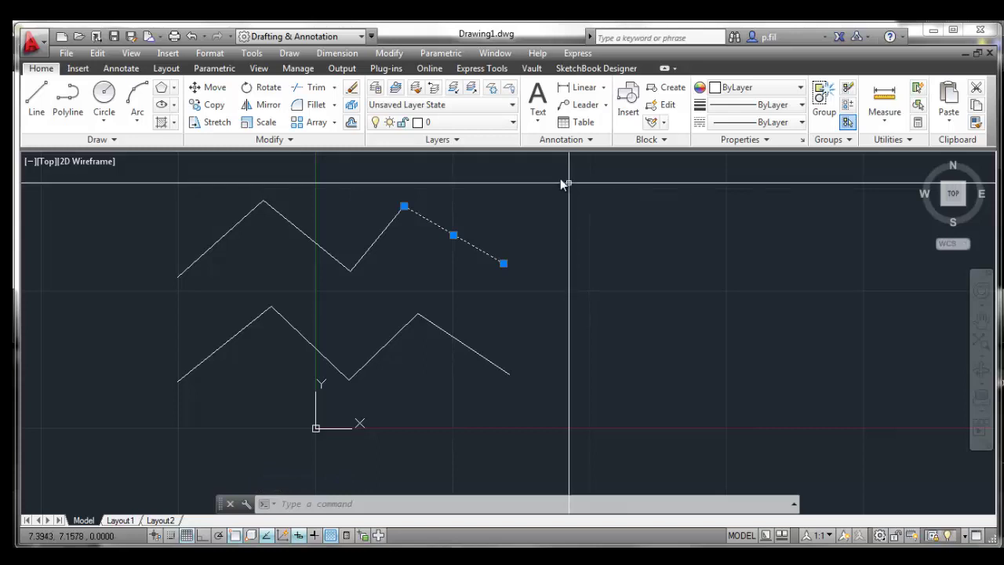
{"action": "left_click", "coordinate": [387, 233]}
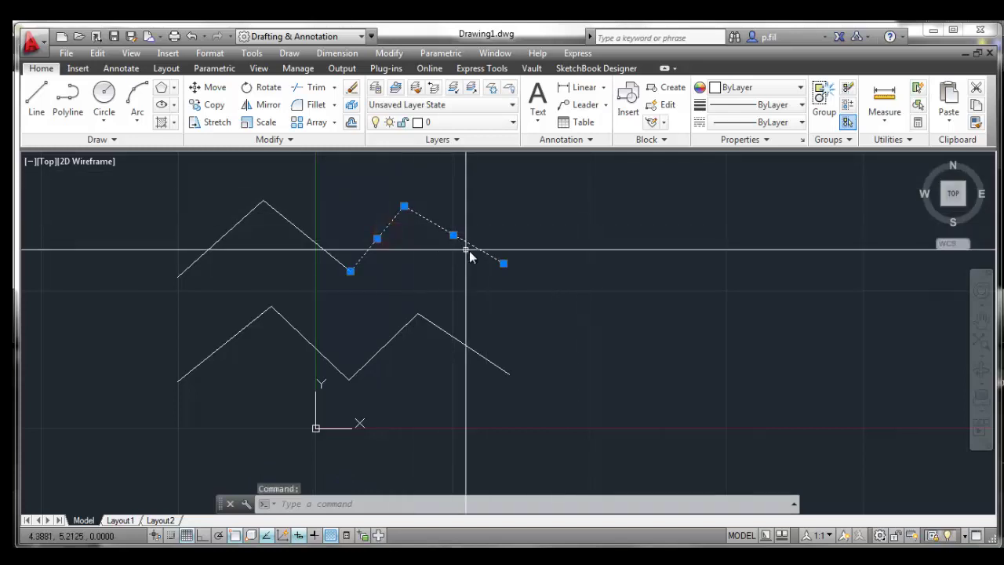
{"action": "key", "text": "Escape"}
Step: Erase both the line zigzag and the polyline zigzag together
{"action": "left_click", "coordinate": [586, 184]}
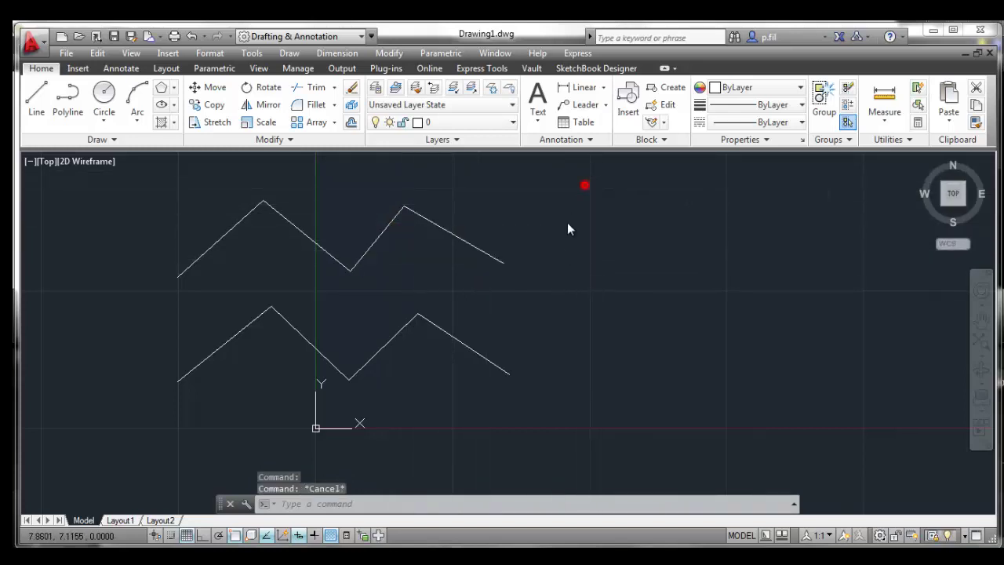
{"action": "left_click", "coordinate": [144, 444]}
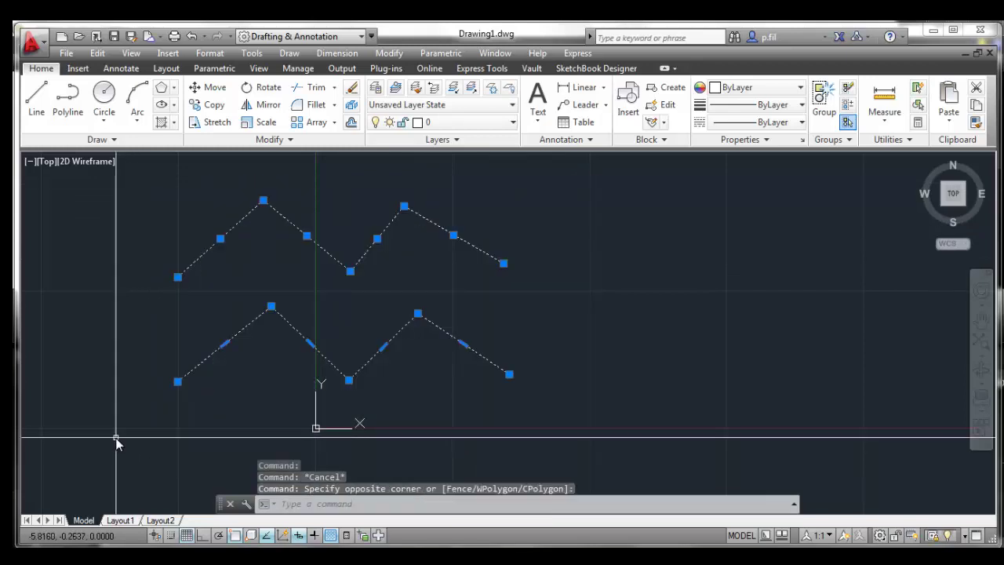
{"action": "key", "text": "Delete"}
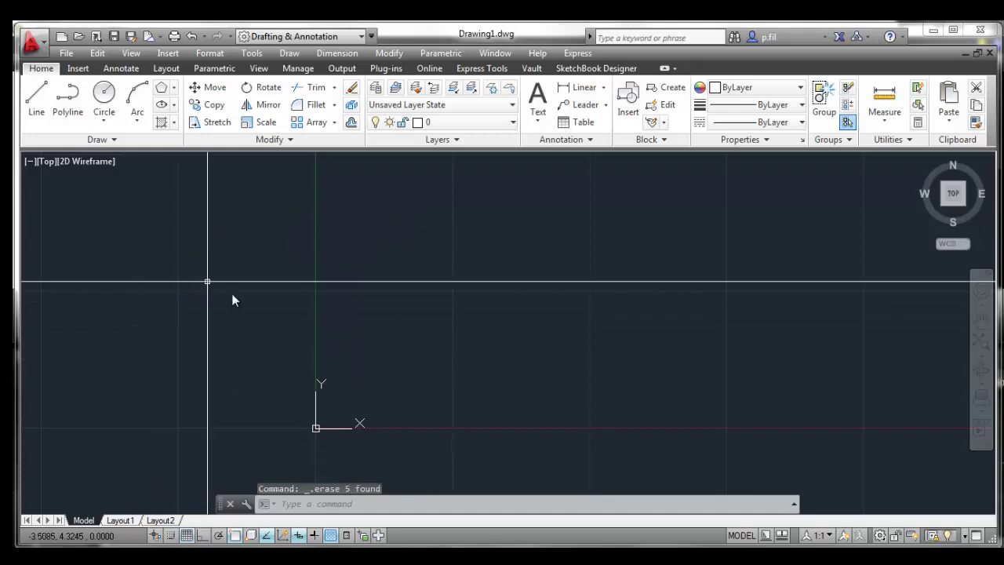
Step: Draw a circle of radius 2 centred above and to the right of the origin, at about 3.1,3.1
{"action": "left_click", "coordinate": [105, 95]}
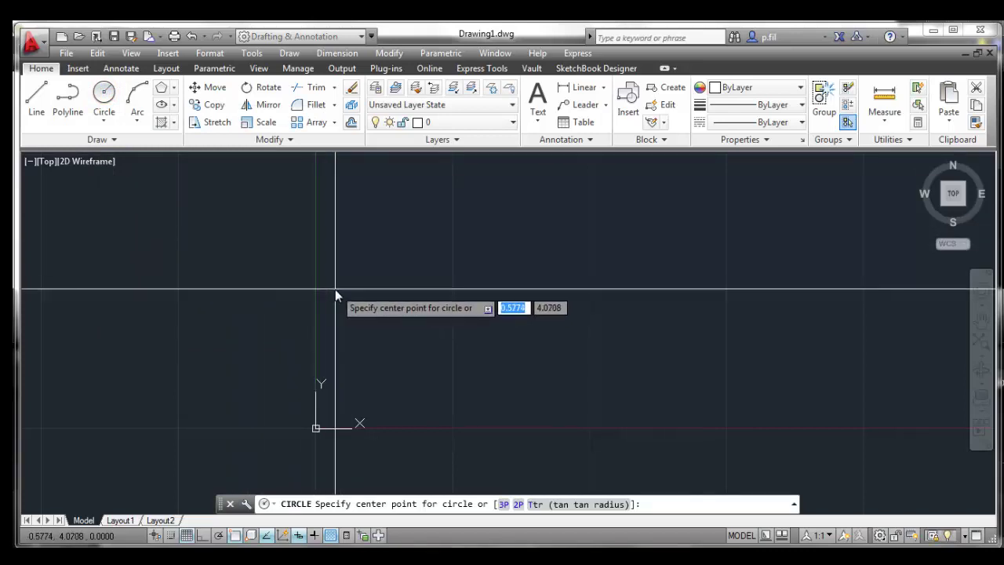
{"action": "left_click", "coordinate": [423, 322]}
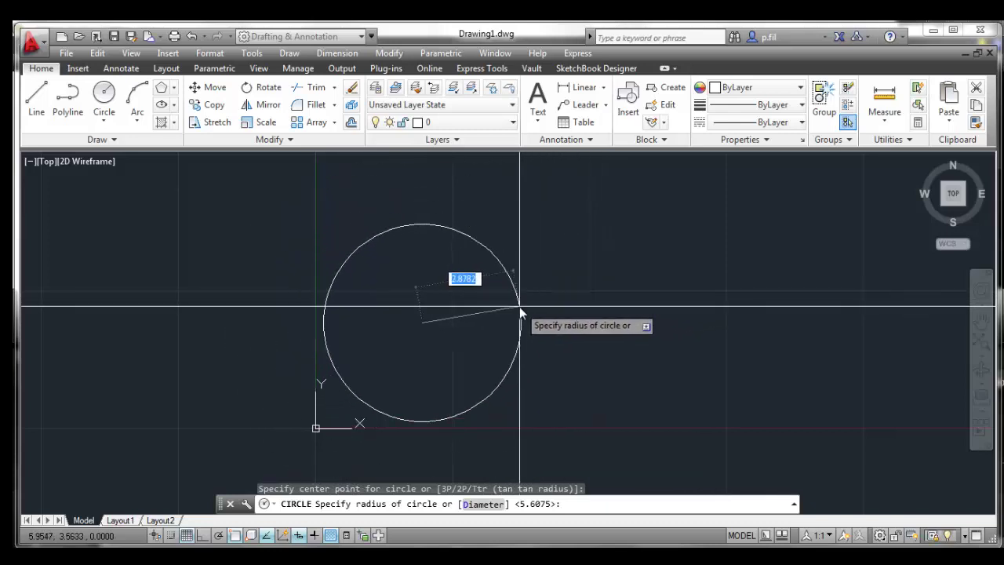
{"action": "key", "text": "Return"}
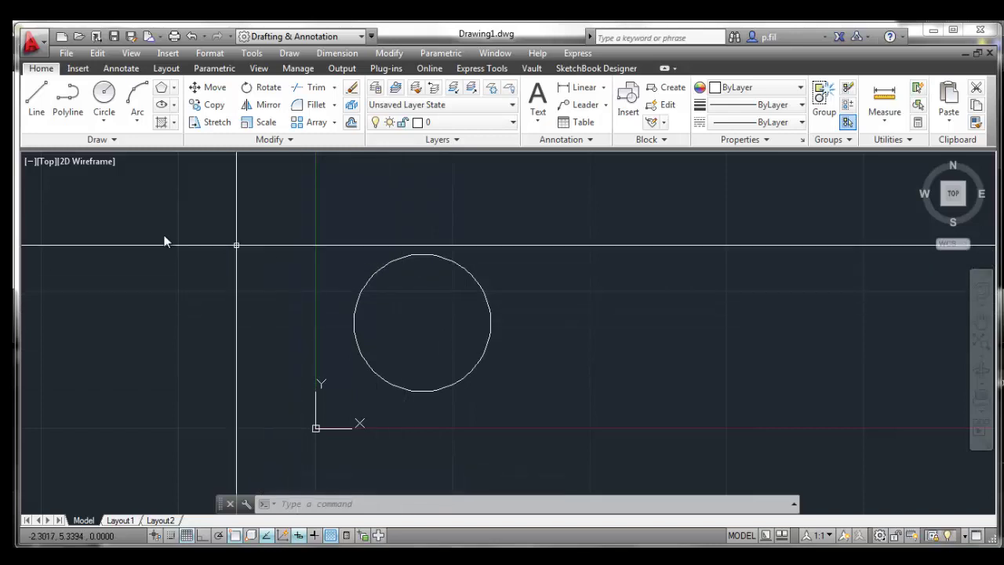
Step: Draw a second circle to the right of the first, using the Diameter option with a diameter of 4
{"action": "left_click", "coordinate": [100, 104]}
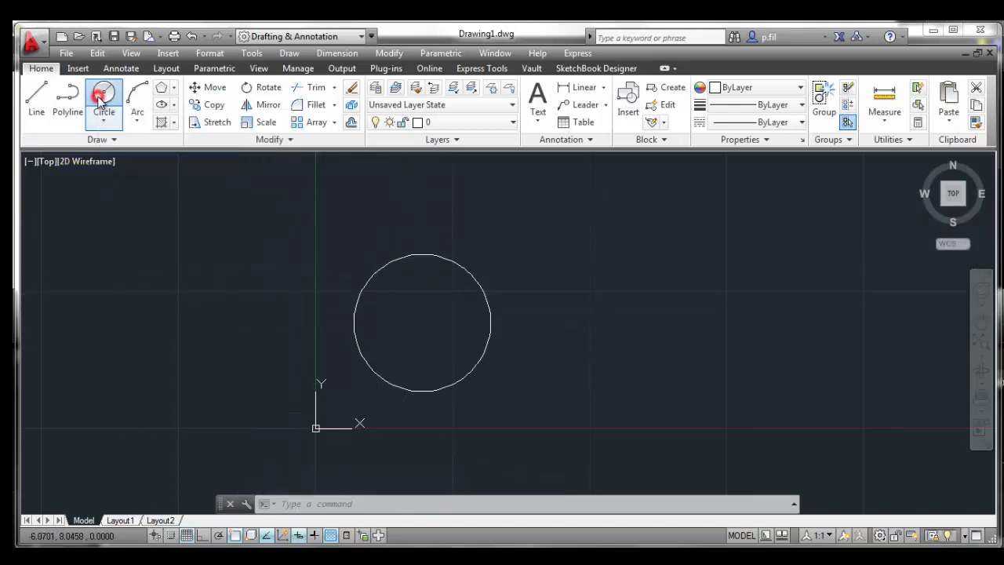
{"action": "left_click", "coordinate": [696, 327]}
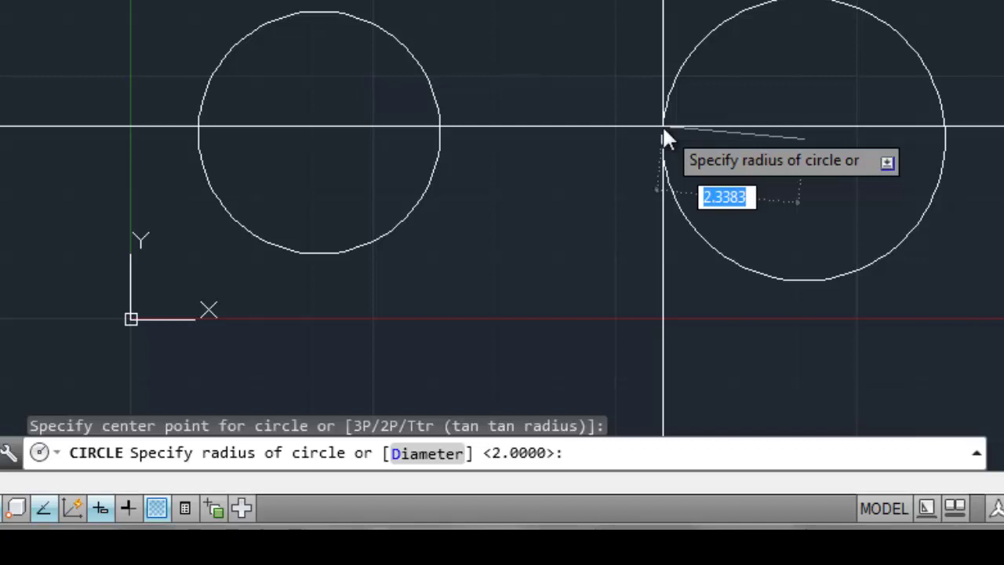
{"action": "type", "text": "d"}
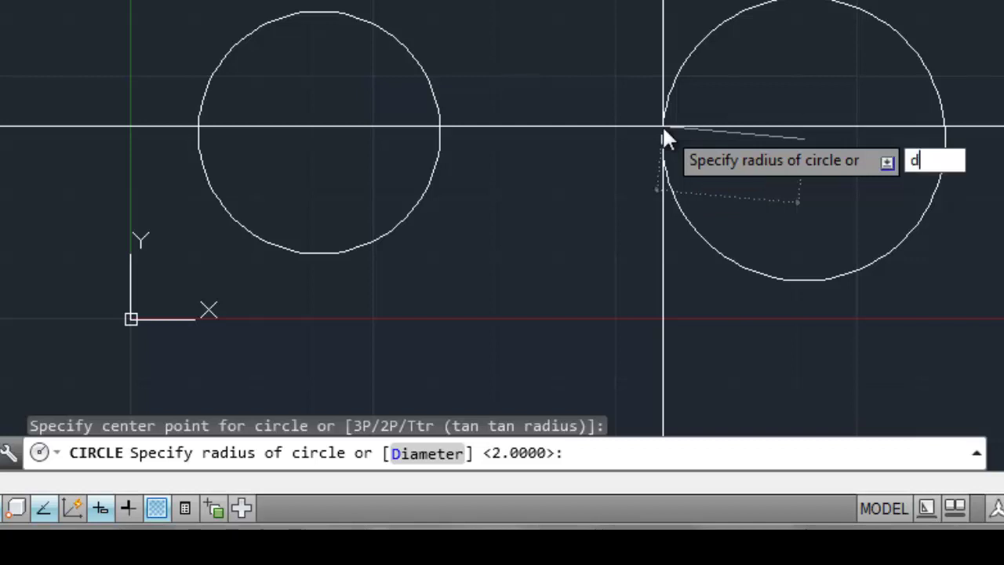
{"action": "key", "text": "Return"}
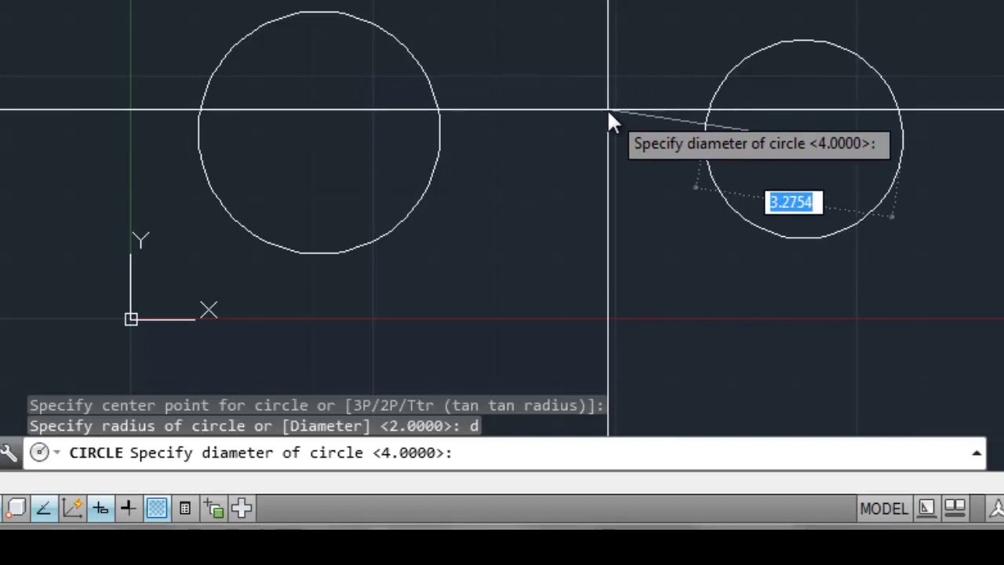
{"action": "type", "text": "4"}
{"action": "key", "text": "Return"}
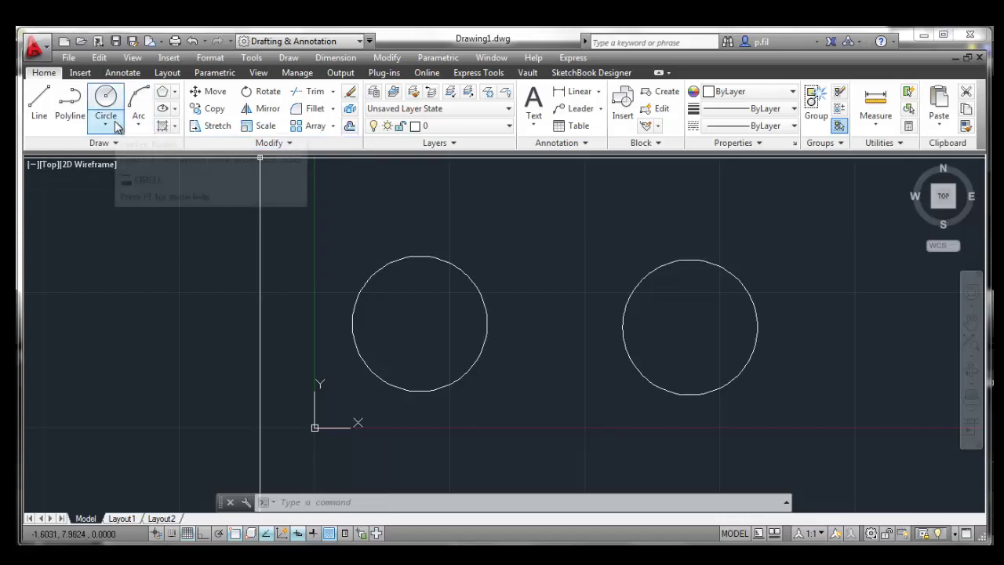
Step: Draw a 2-Point circle from the left circle's top quadrant to the right circle's bottom quadrant
{"action": "left_click", "coordinate": [110, 125]}
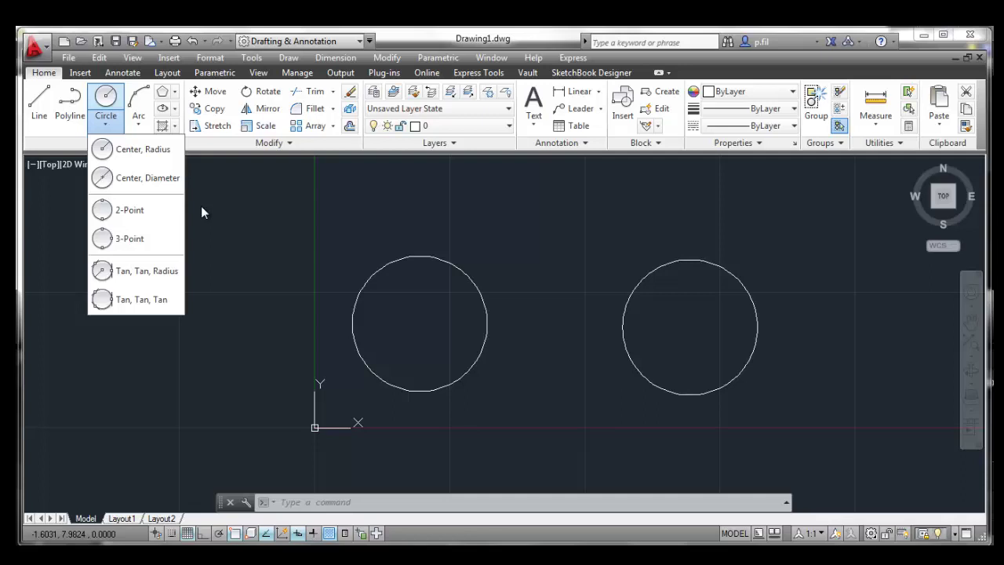
{"action": "left_click", "coordinate": [138, 214]}
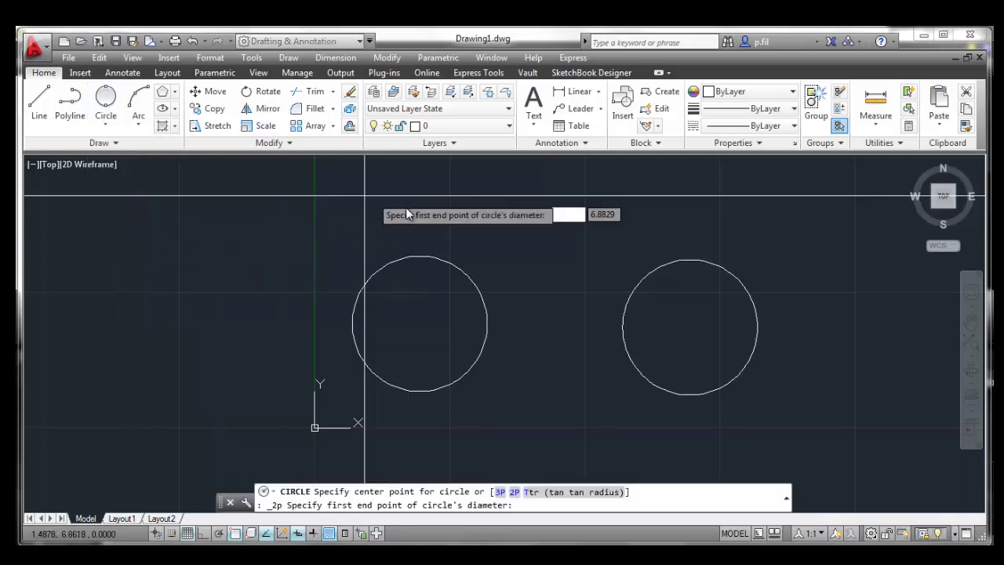
{"action": "left_click", "coordinate": [420, 256]}
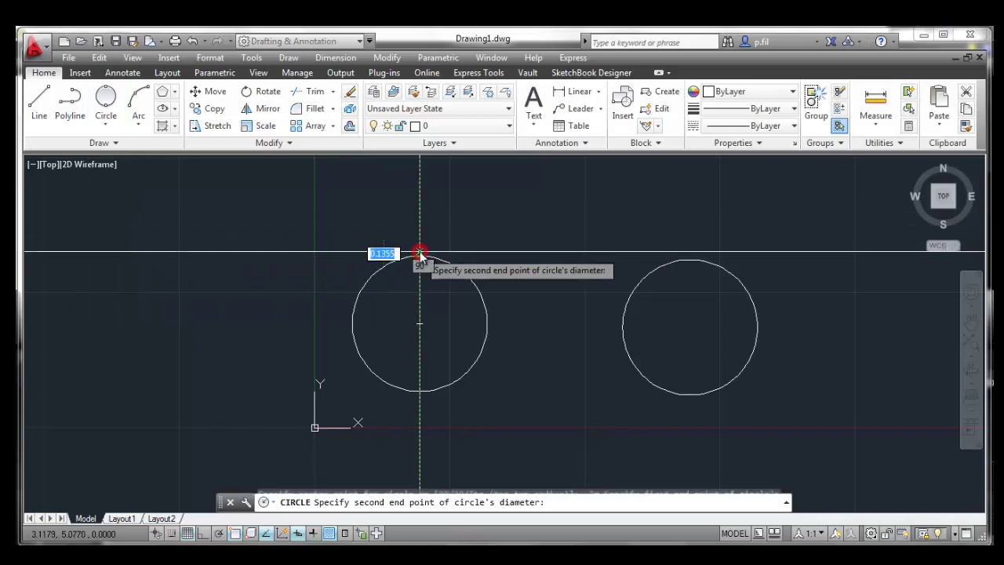
{"action": "left_click", "coordinate": [684, 395]}
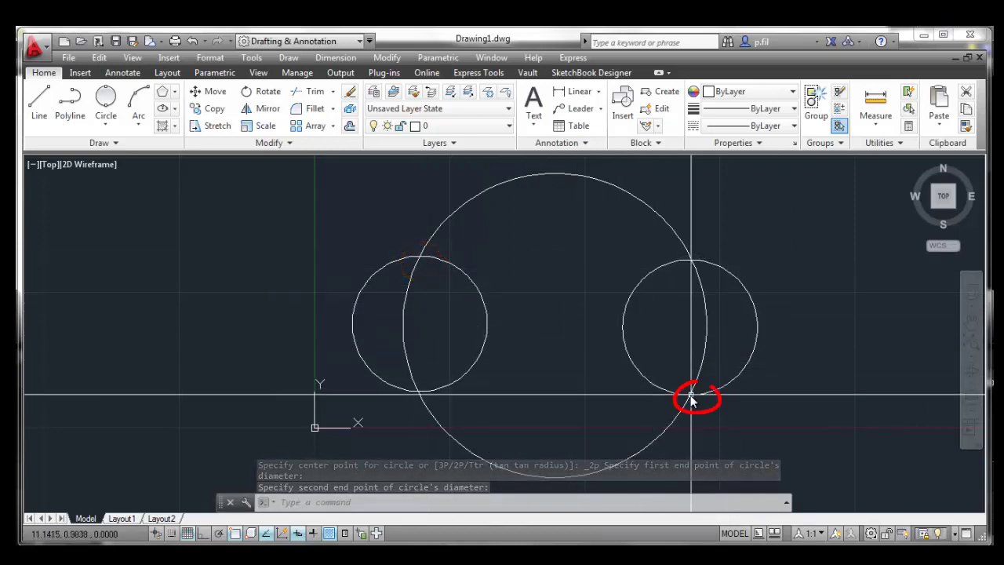
Step: Erase the large two-point circle and draw a Tan, Tan, Radius circle of radius 6 touching the upper inner sides of both small circles
{"action": "left_click", "coordinate": [679, 239]}
{"action": "key", "text": "Delete"}
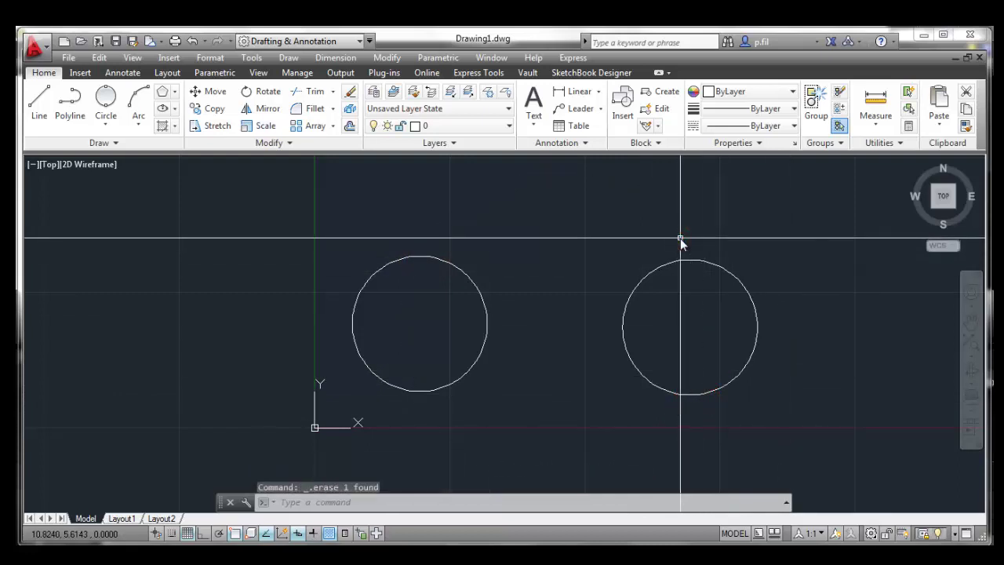
{"action": "left_click", "coordinate": [105, 124]}
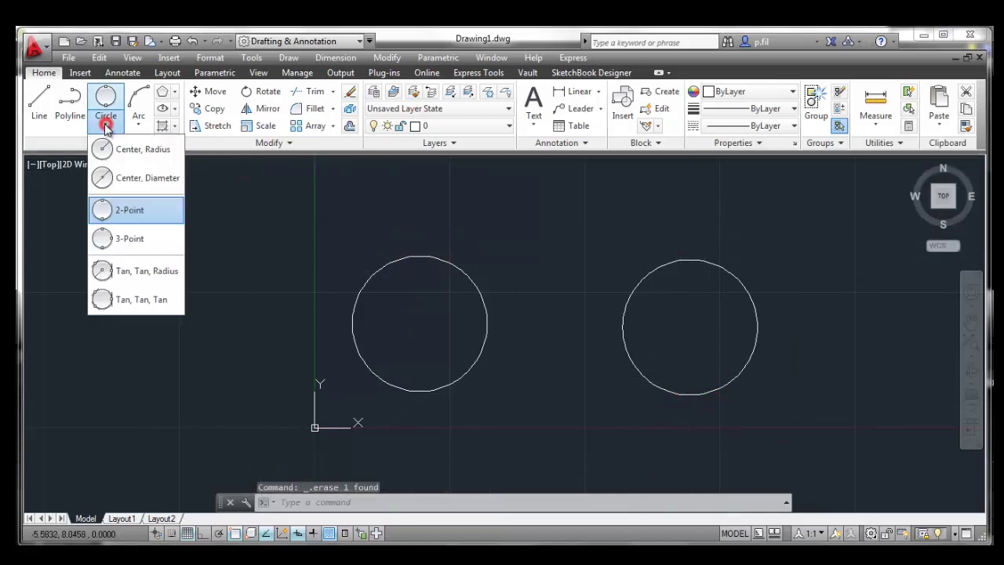
{"action": "left_click", "coordinate": [127, 273]}
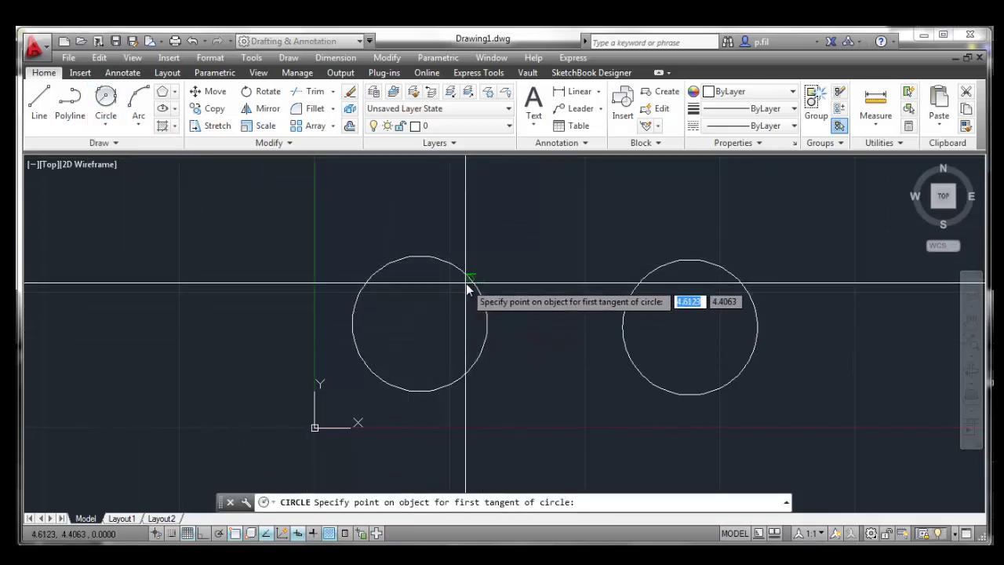
{"action": "left_click", "coordinate": [472, 284]}
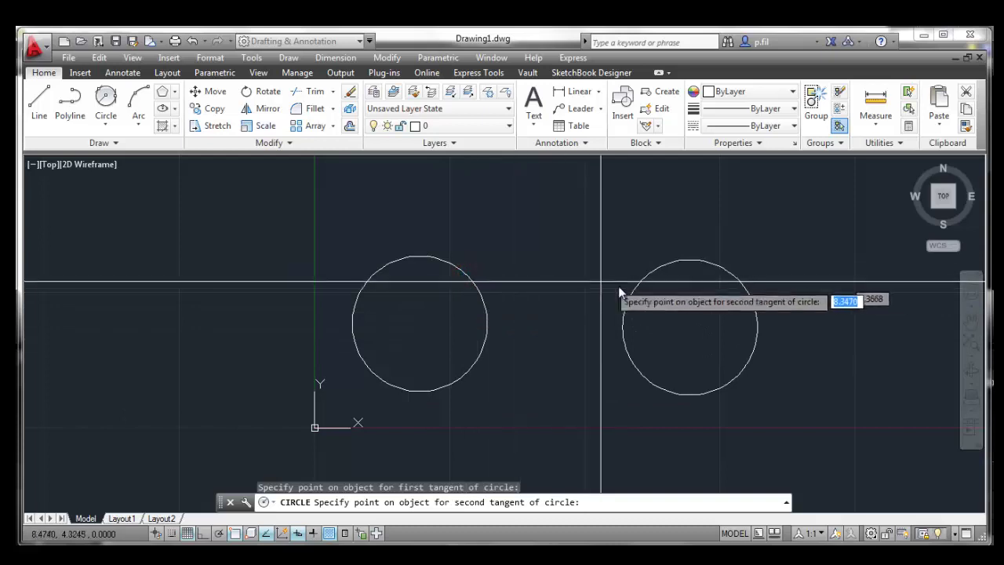
{"action": "left_click", "coordinate": [628, 292]}
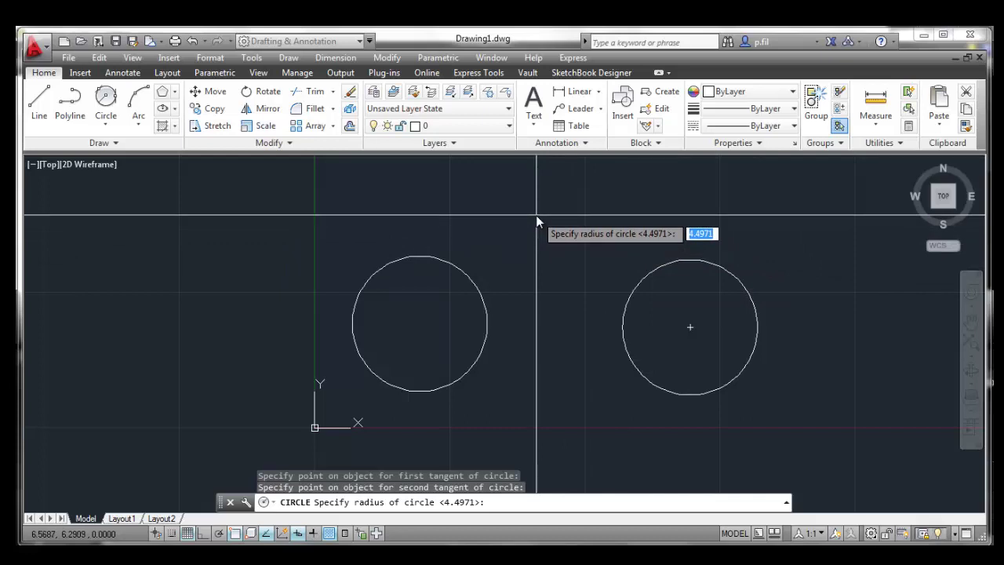
{"action": "type", "text": "6"}
{"action": "key", "text": "Return"}
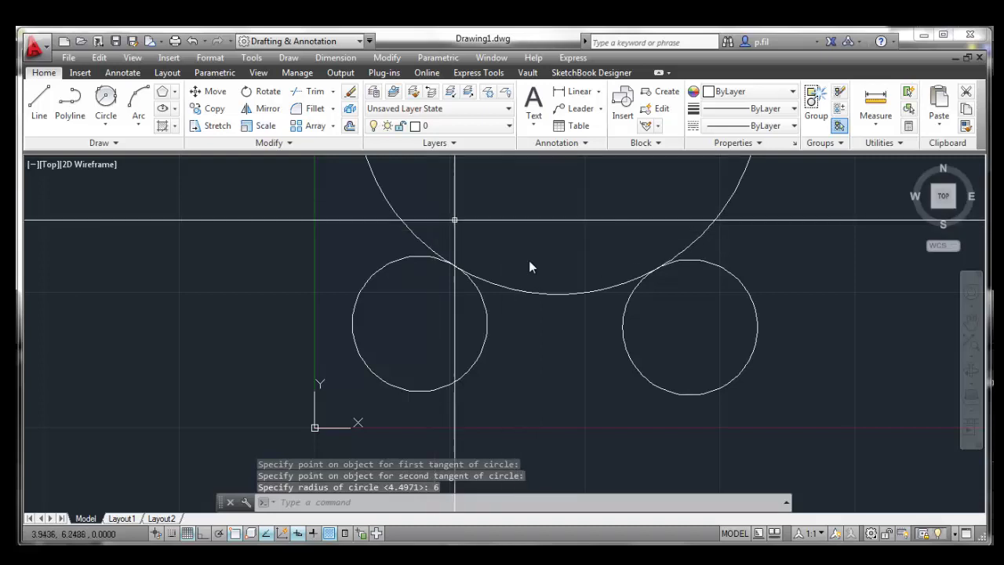
{"action": "scroll", "coordinate": [504, 404], "scroll_direction": "down", "scroll_amount": 2}
{"action": "scroll", "coordinate": [503, 404], "scroll_direction": "down", "scroll_amount": 2}
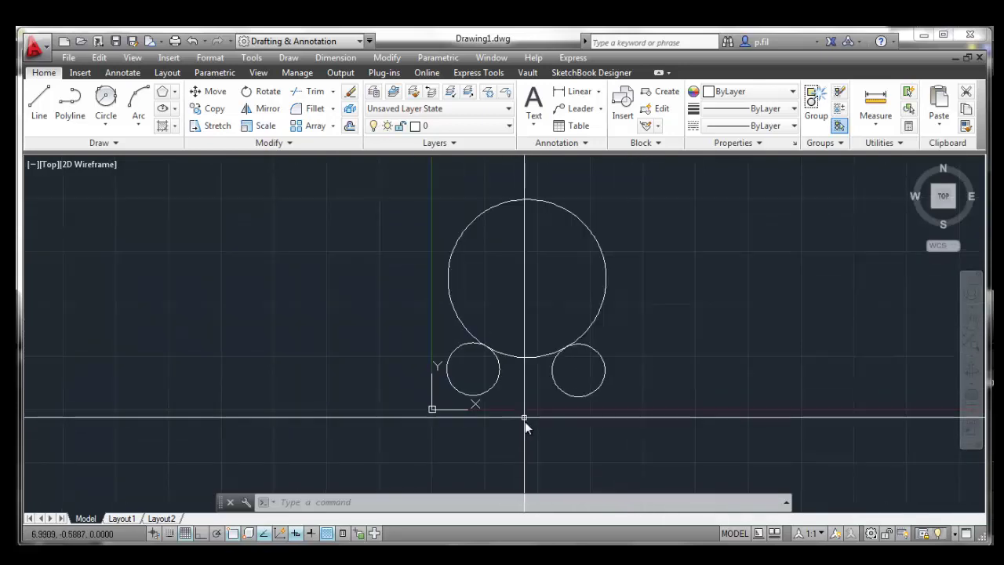
Step: Draw a Tan, Tan, Tan circle between the two small circles, tangent to both of them and to the bottom of the large circle
{"action": "scroll", "coordinate": [525, 422], "scroll_direction": "up", "scroll_amount": 2}
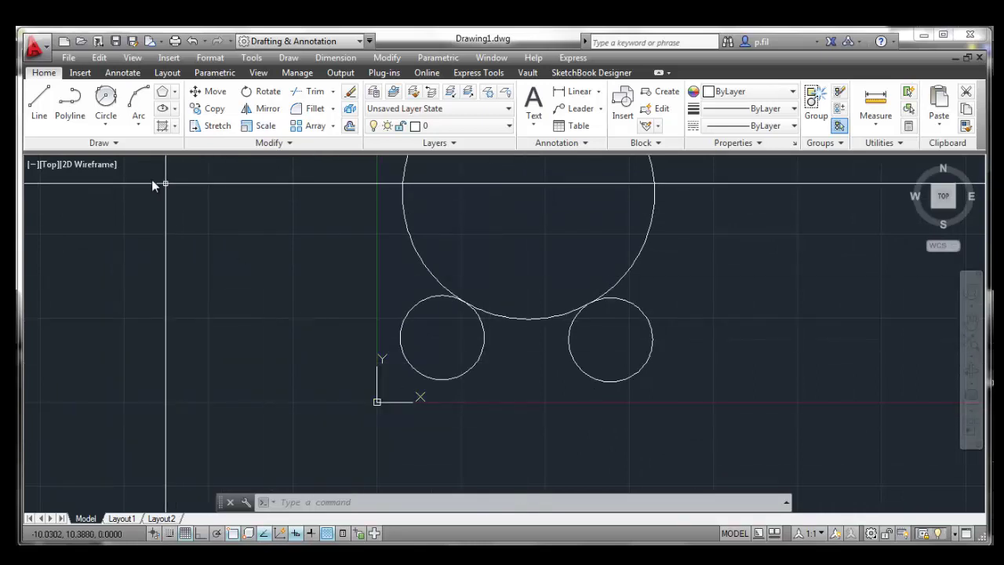
{"action": "left_click", "coordinate": [107, 128]}
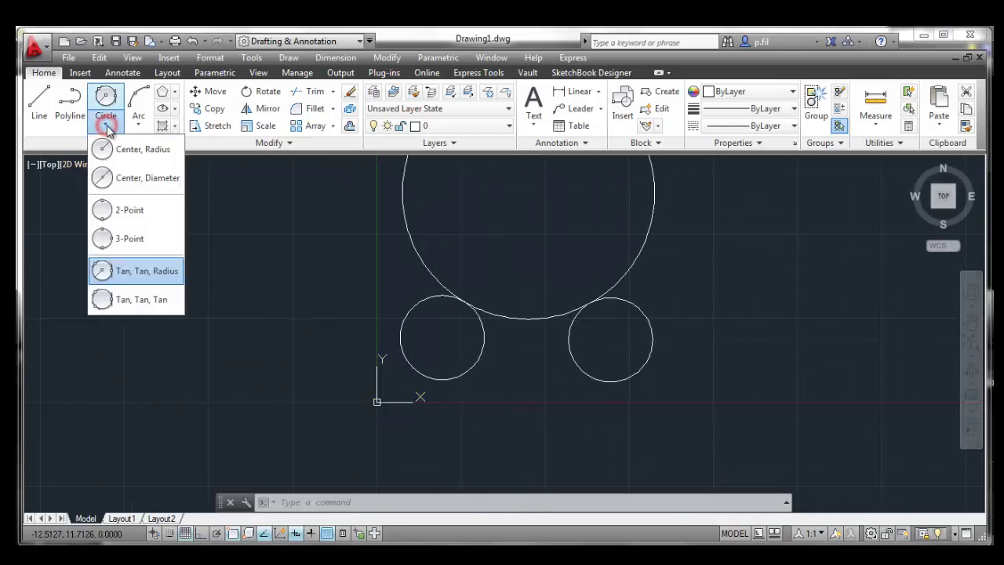
{"action": "left_click", "coordinate": [130, 304]}
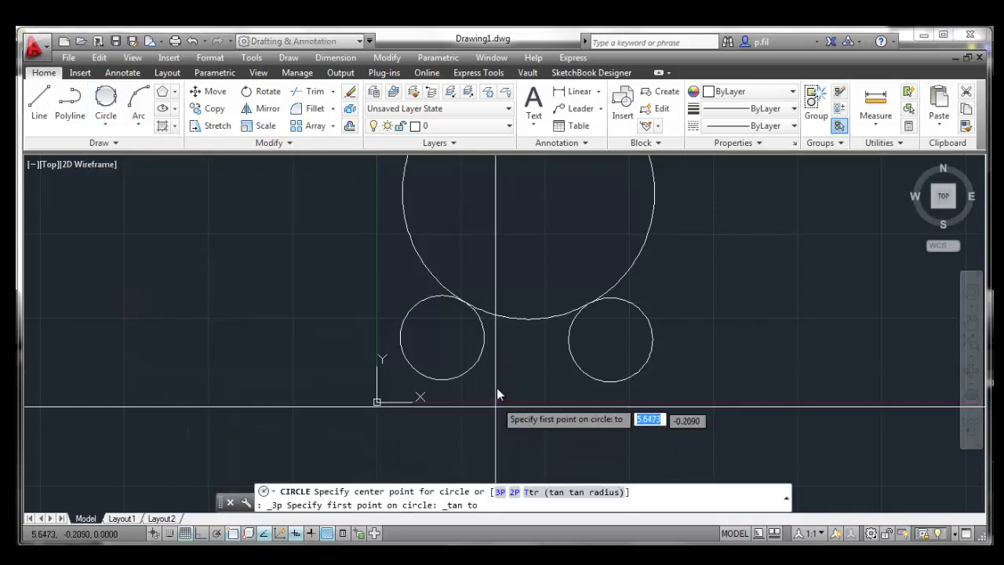
{"action": "left_click", "coordinate": [482, 360]}
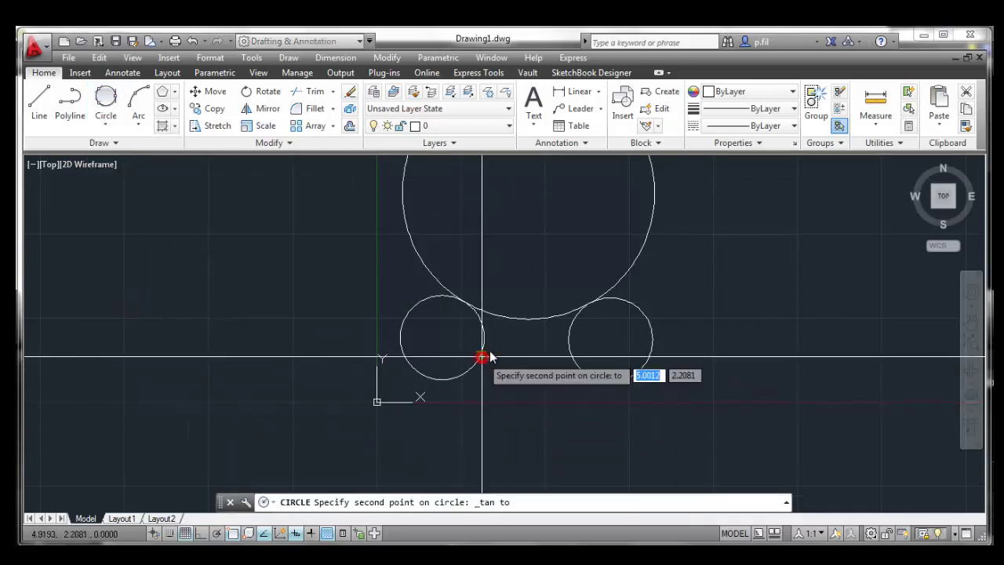
{"action": "left_click", "coordinate": [522, 327]}
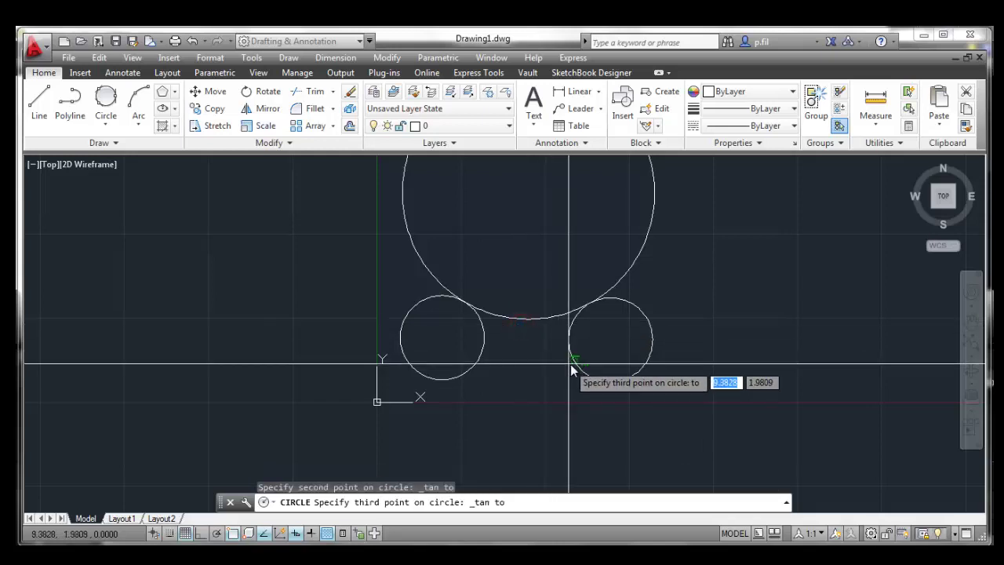
{"action": "left_click", "coordinate": [572, 362]}
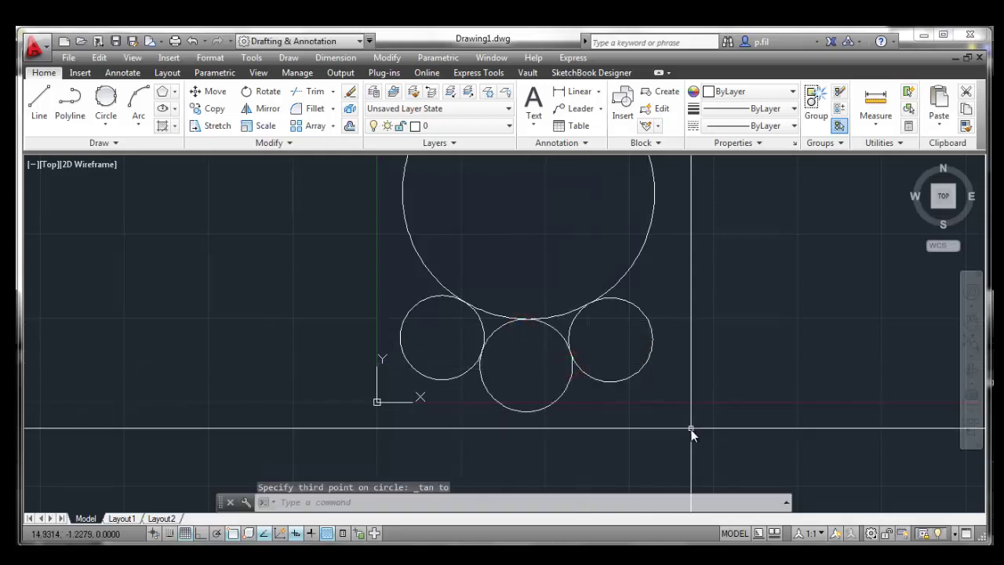